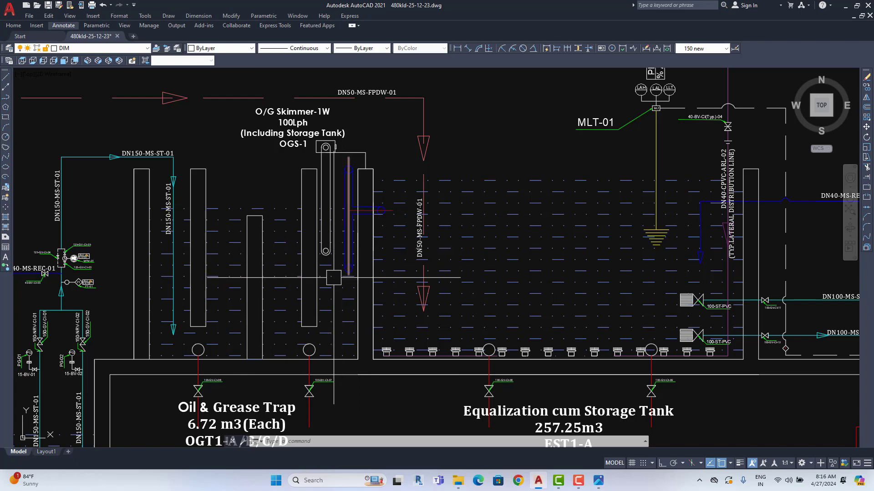
- Examine the Oil & Grease Trap OGT1-A/B/C/D, its skimmer and its sludge drain lines in the process diagram
mouse_move(513, 326)
middle_down()
mouse_move(510, 312)
mouse_move(522, 300)
middle_up()
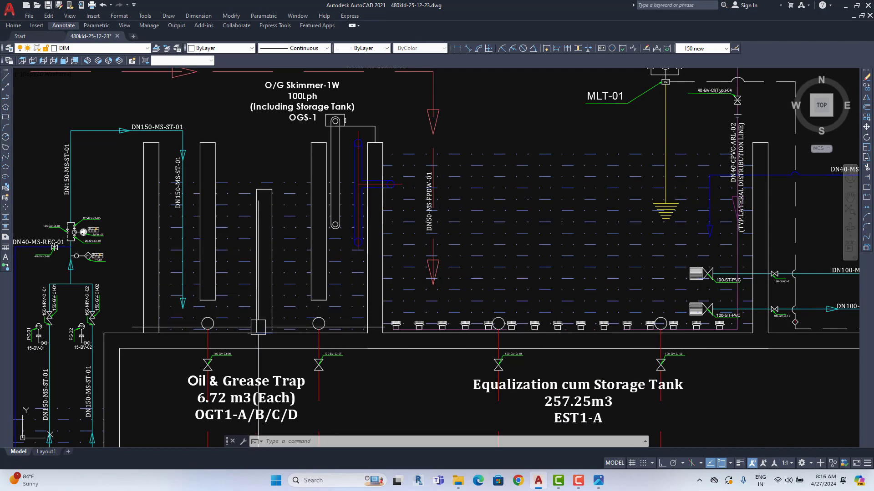
middle_drag(229, 329, 244, 311)
middle_drag(256, 209, 255, 265)
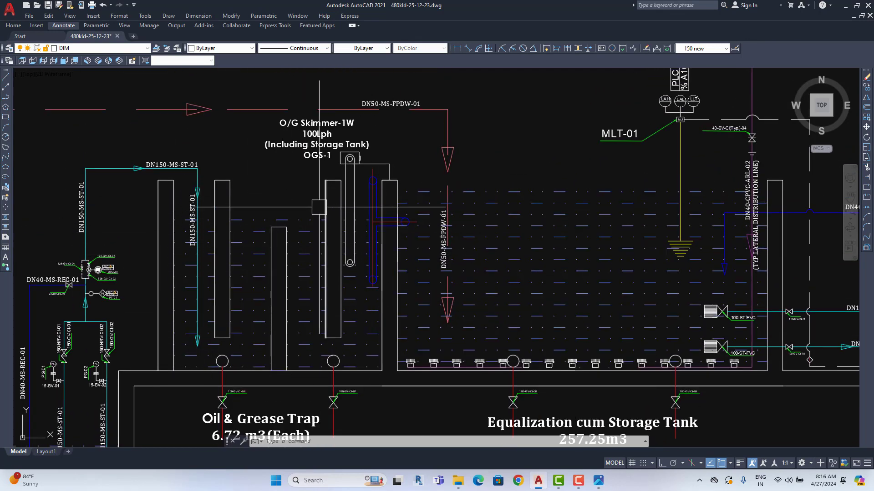
scroll(319, 207, down, 2)
scroll(284, 328, up, 2)
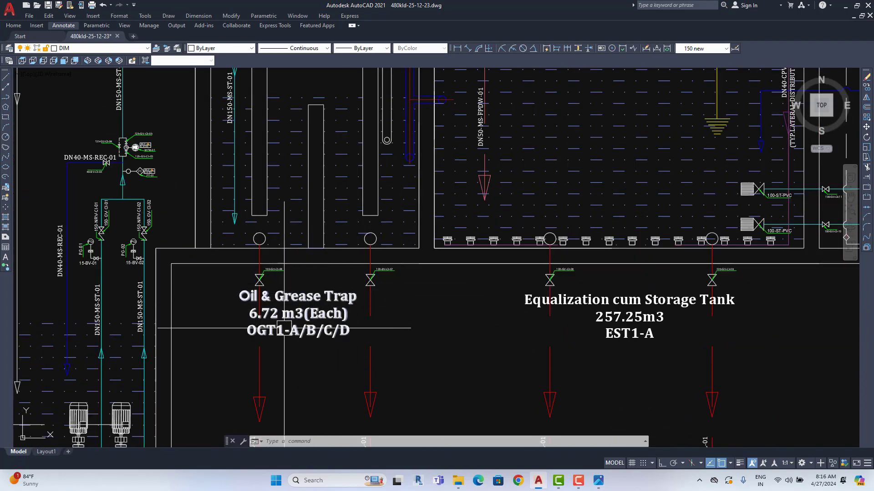
scroll(284, 327, down, 4)
scroll(284, 328, up, 4)
scroll(339, 233, down, 4)
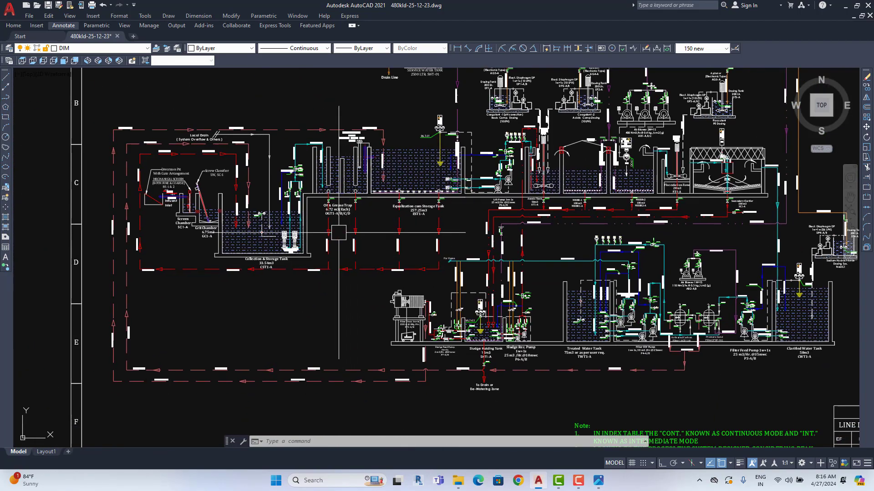
scroll(338, 232, up, 4)
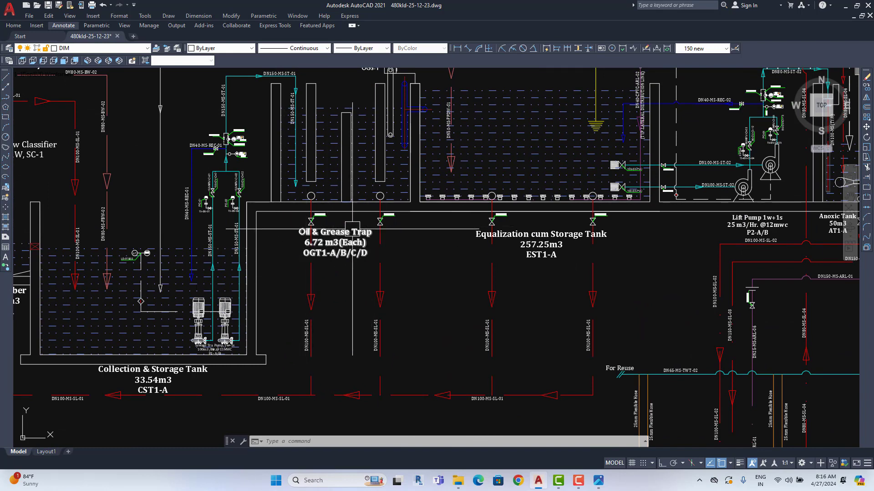
scroll(353, 228, down, 2)
scroll(411, 269, down, 1)
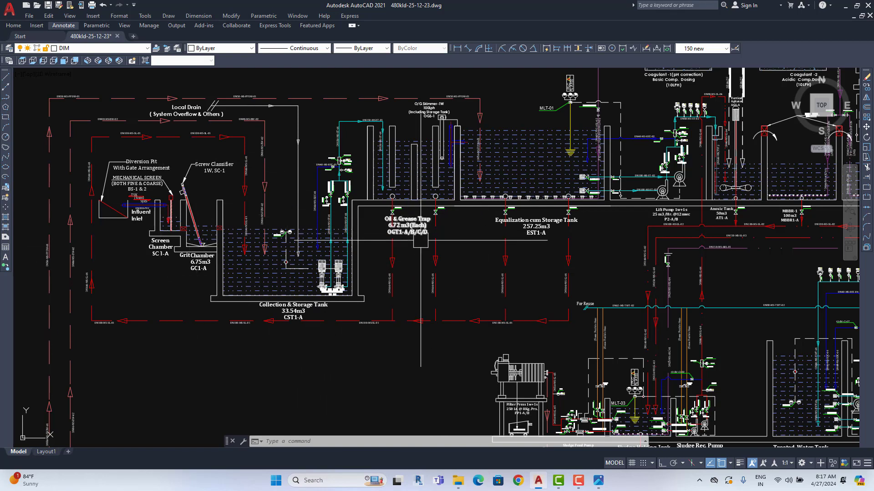
- Examine the Equalization cum Storage Tank EST1-A and its connection from the Oil & Grease Trap
mouse_move(421, 239)
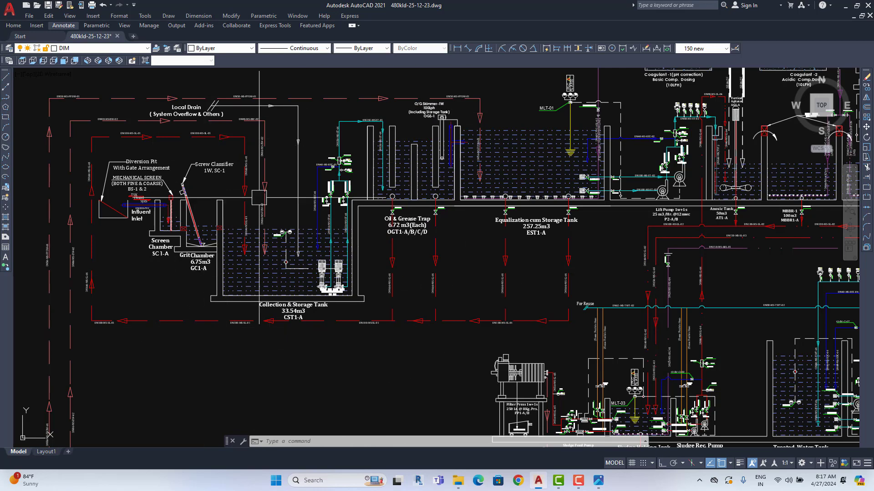
mouse_move(463, 167)
middle_down()
mouse_move(439, 191)
mouse_move(300, 228)
middle_up()
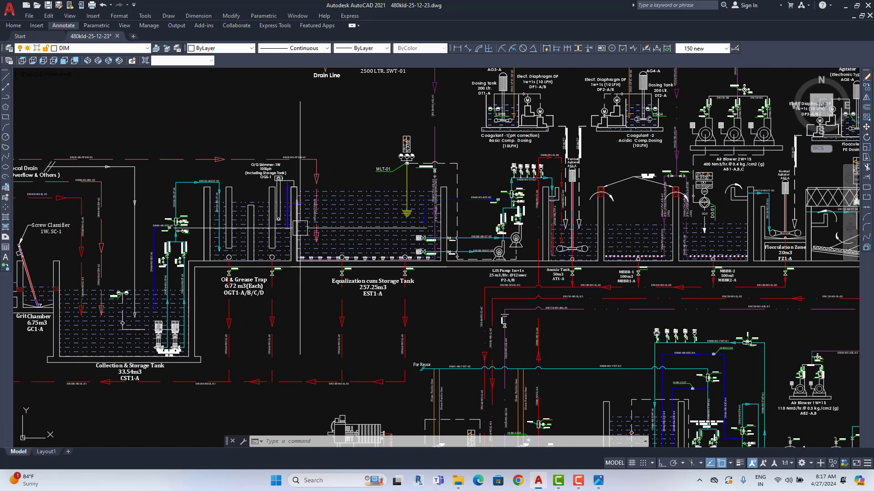
scroll(300, 227, up, 2)
middle_drag(251, 253, 163, 253)
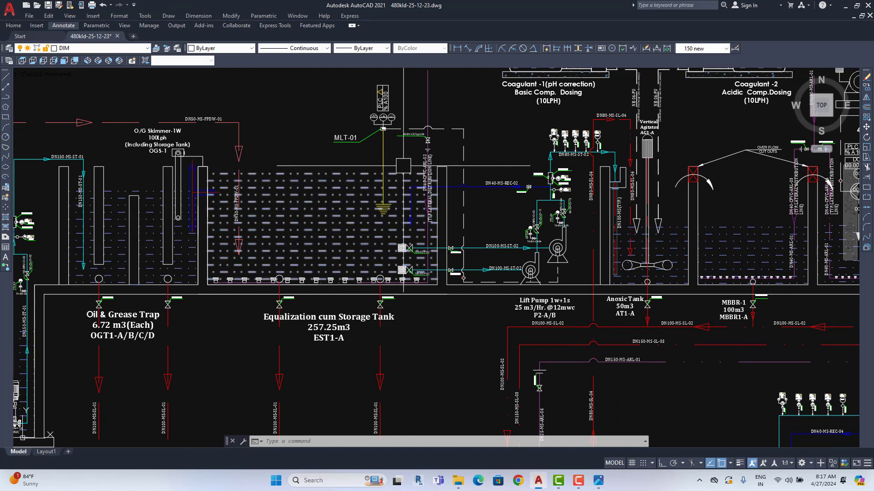
mouse_move(338, 327)
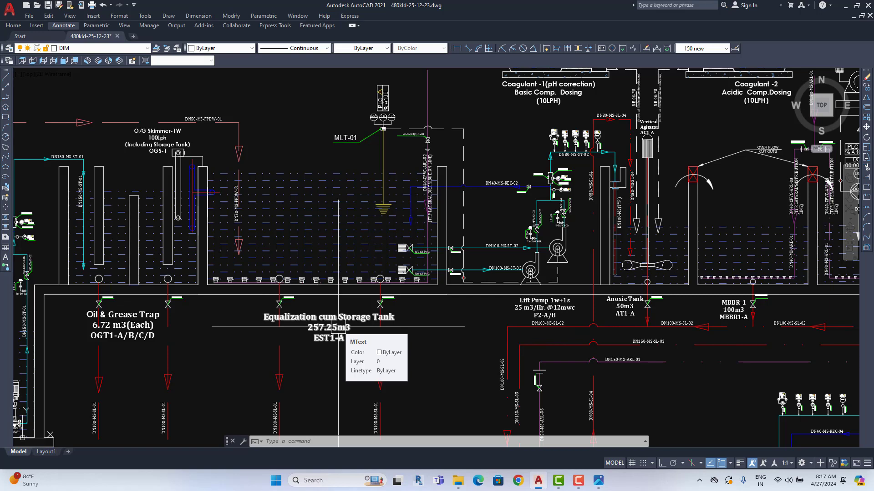
middle_drag(190, 285, 257, 285)
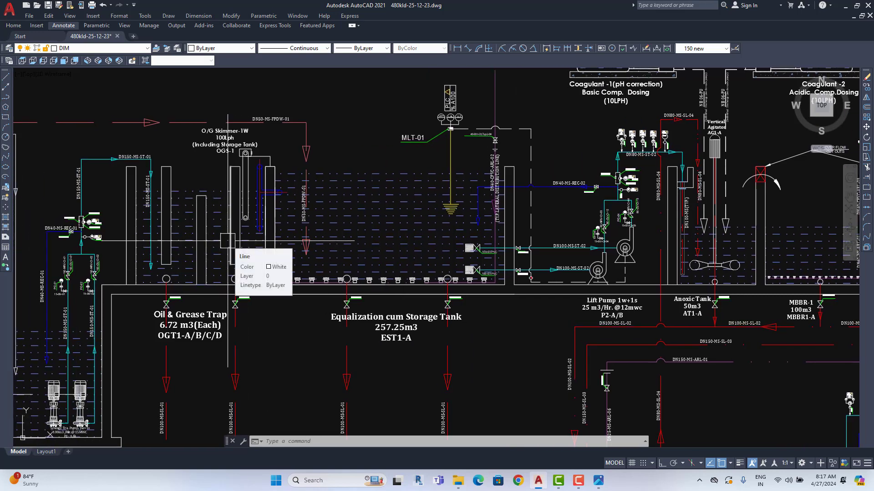
middle_drag(227, 240, 216, 255)
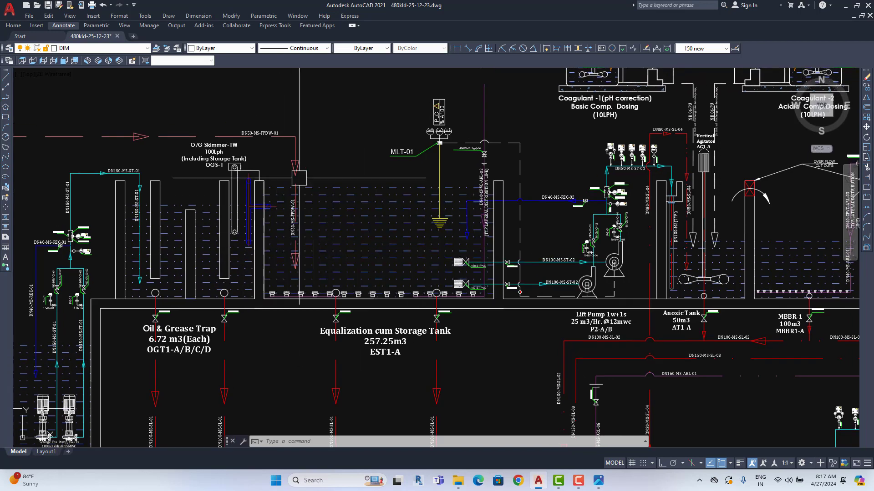
mouse_move(410, 256)
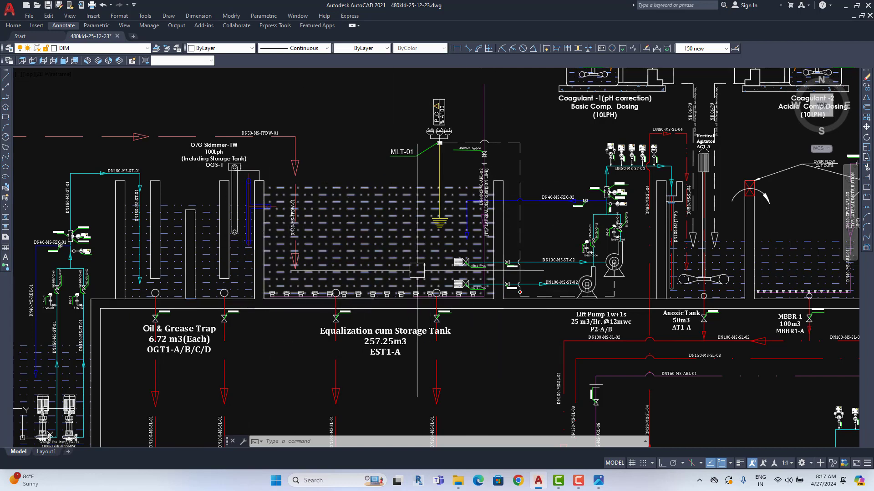
mouse_move(417, 270)
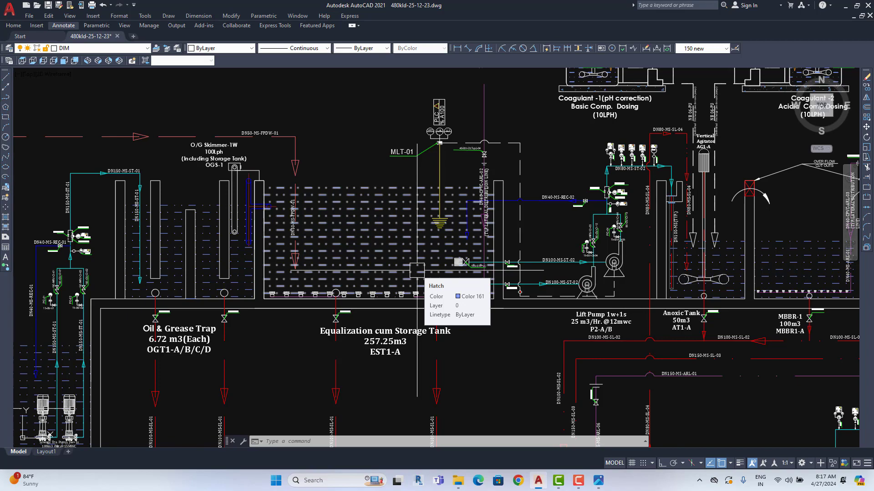
- Trace the DN100-MS-SL-01 sludge line from the equalization tank back to the screen and grit chamber area
middle_drag(417, 271, 428, 170)
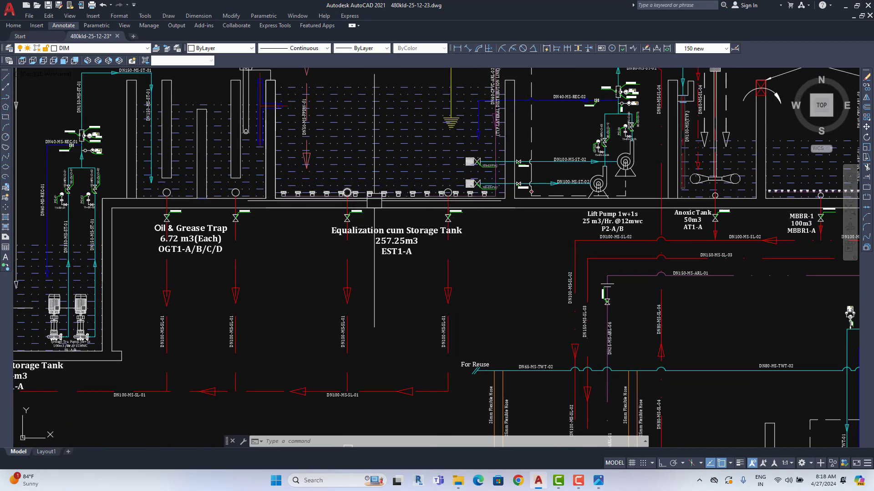
scroll(443, 247, down, 4)
scroll(425, 237, up, 2)
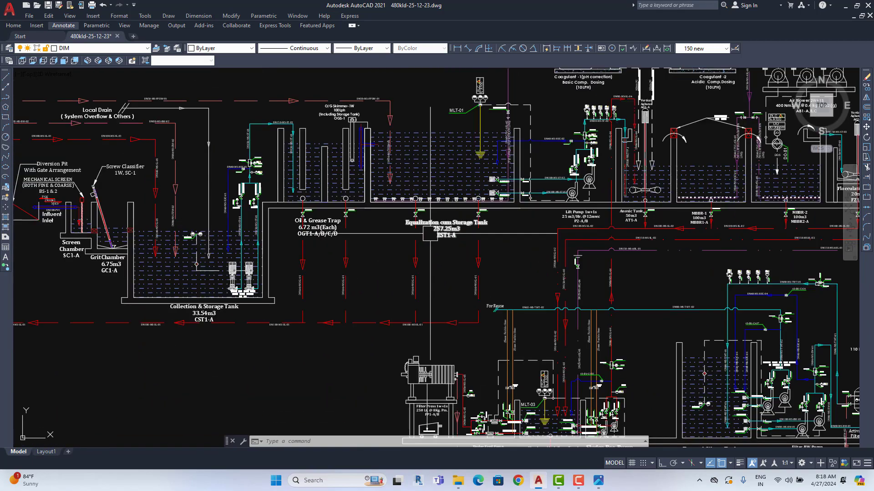
scroll(423, 246, down, 2)
scroll(420, 252, up, 2)
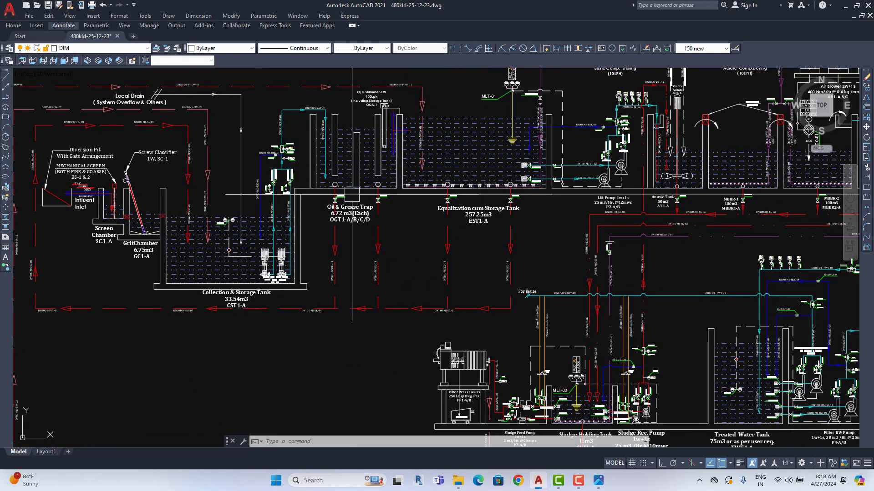
middle_drag(398, 323, 416, 325)
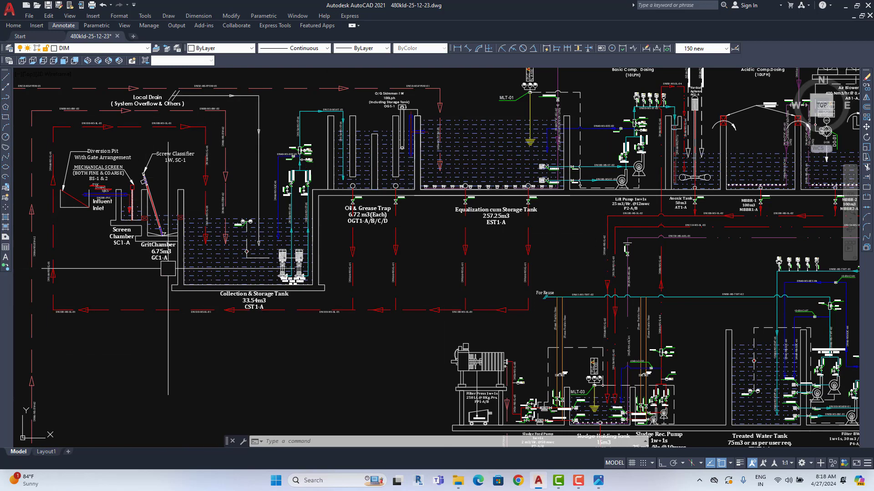
scroll(198, 210, up, 2)
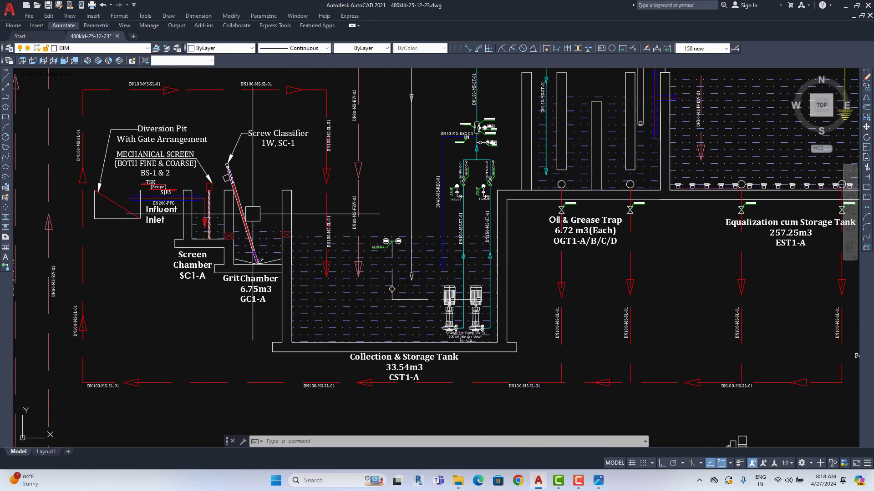
scroll(209, 210, up, 2)
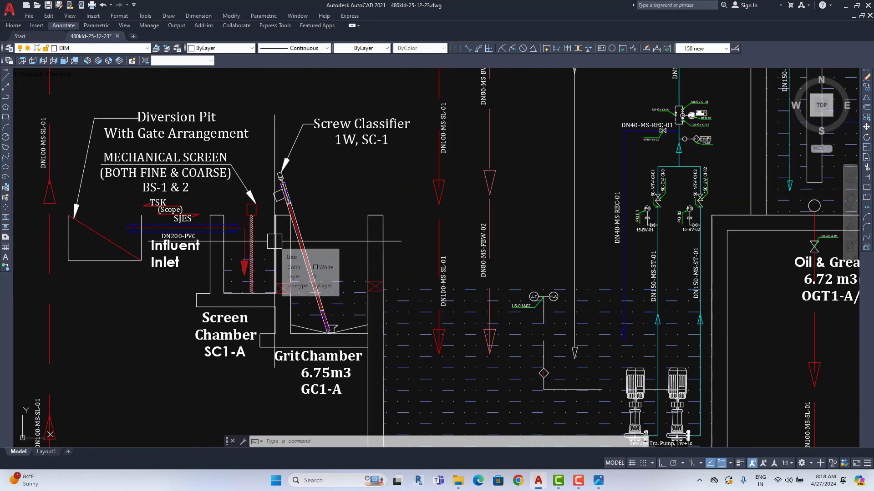
scroll(275, 241, down, 6)
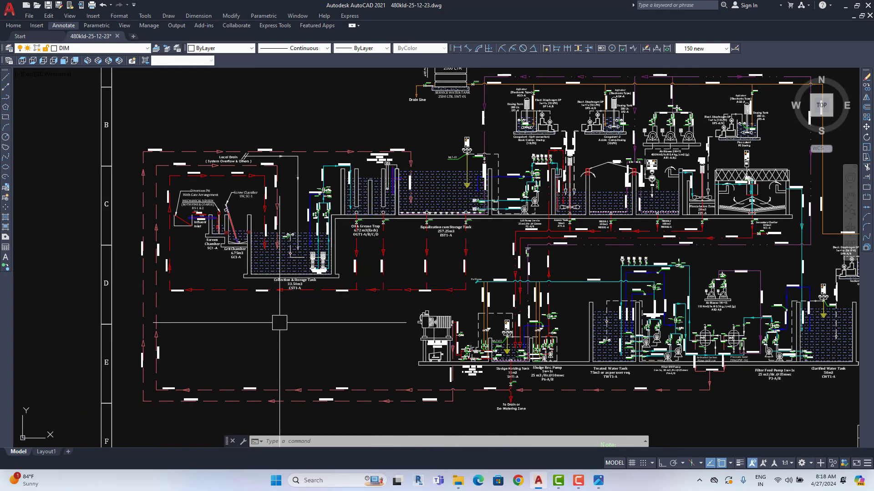
middle_drag(515, 250, 439, 294)
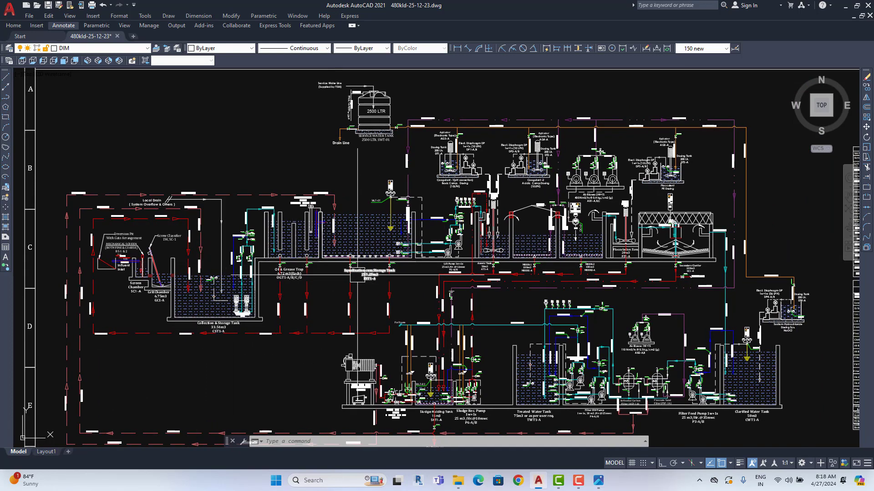
- Examine the flow through Lift Pump P2-A/B into Anoxic Tank AT1-A, including its instruments and the Coagulant-1 and Coagulant-2 dosing units
scroll(405, 234, up, 4)
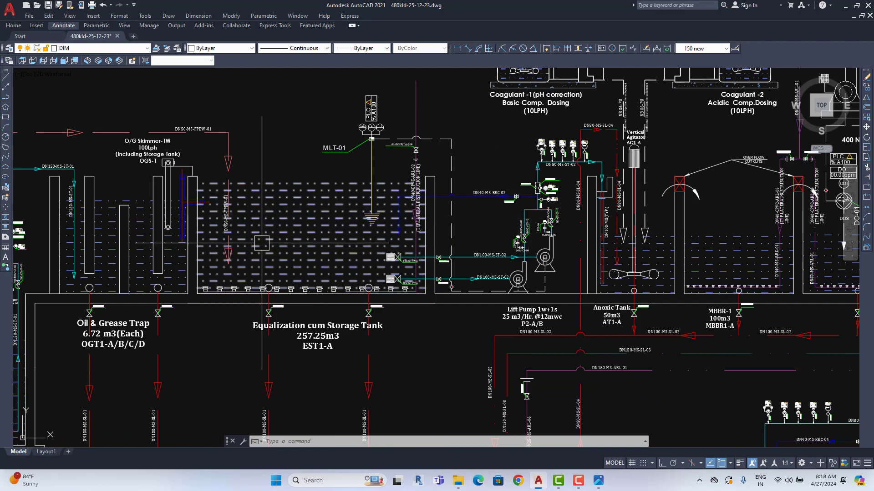
middle_drag(416, 233, 310, 241)
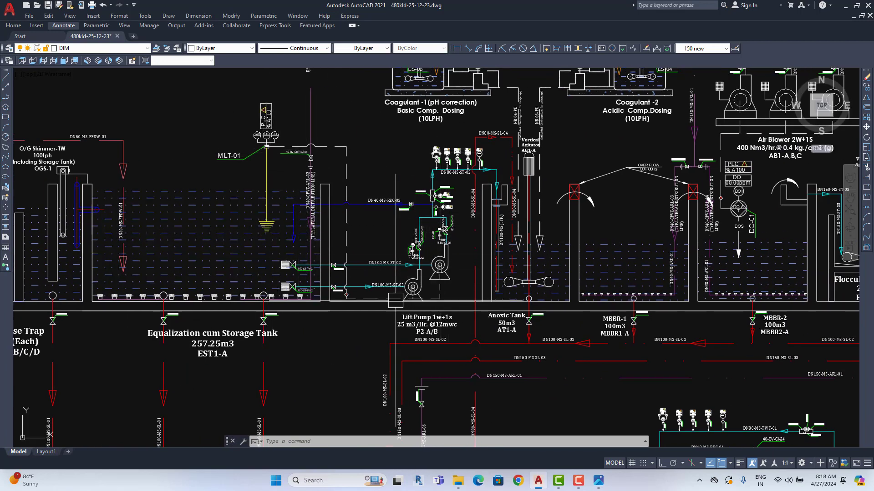
middle_drag(304, 307, 234, 313)
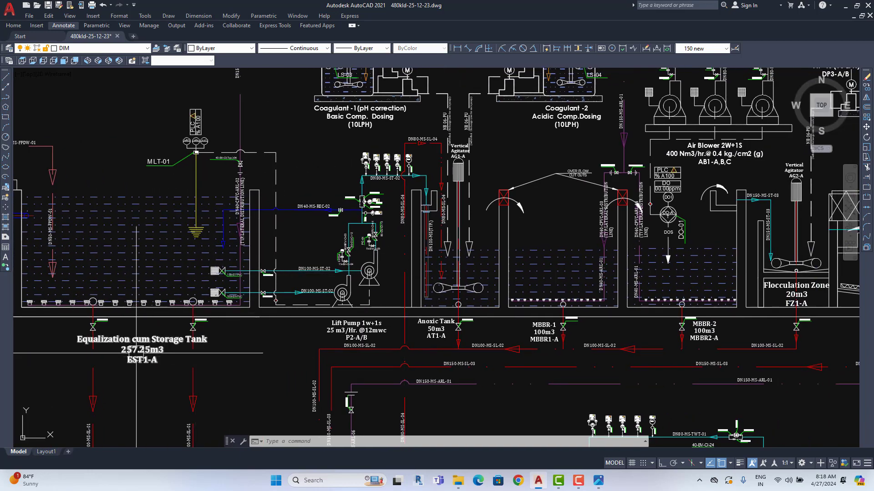
scroll(578, 325, up, 3)
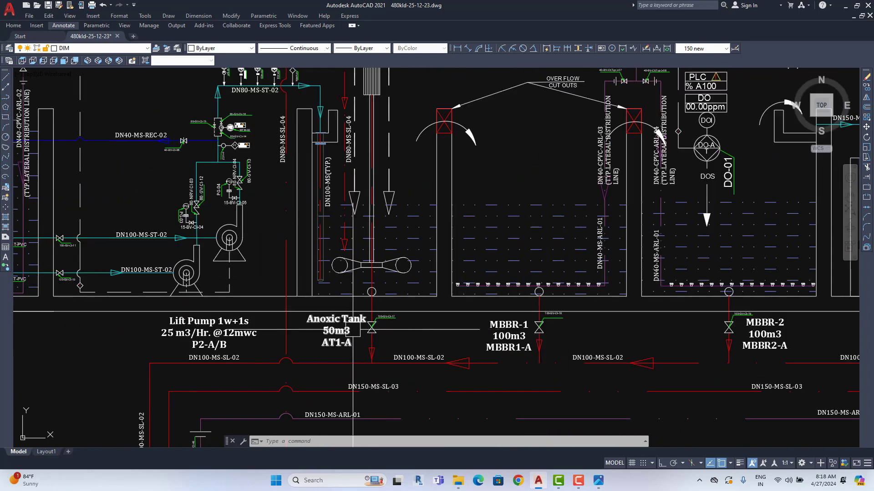
scroll(377, 329, down, 3)
scroll(351, 322, down, 1)
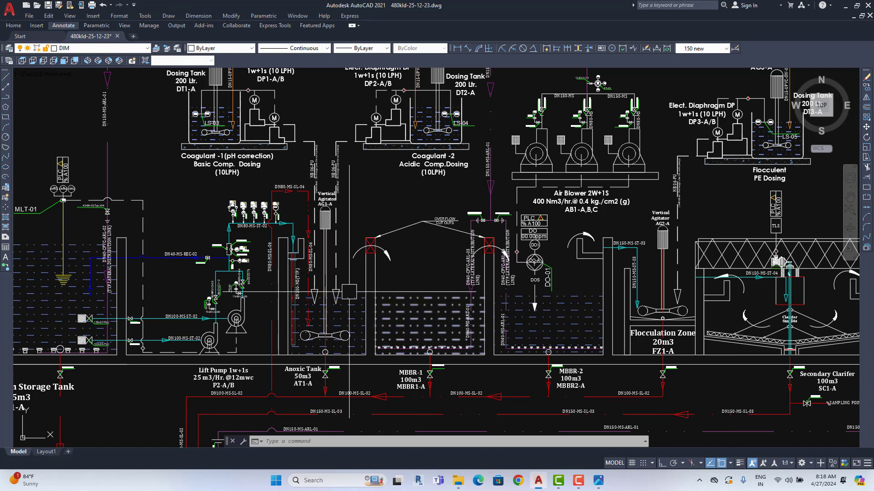
middle_drag(301, 216, 298, 258)
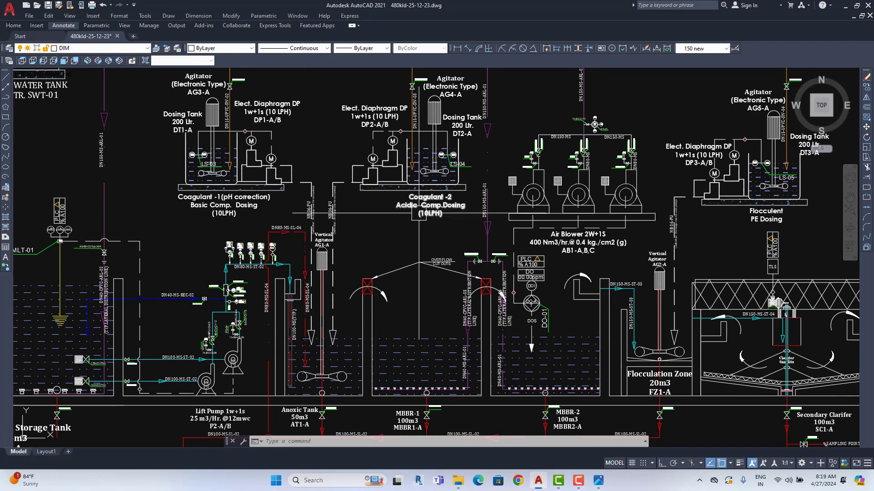
mouse_move(419, 214)
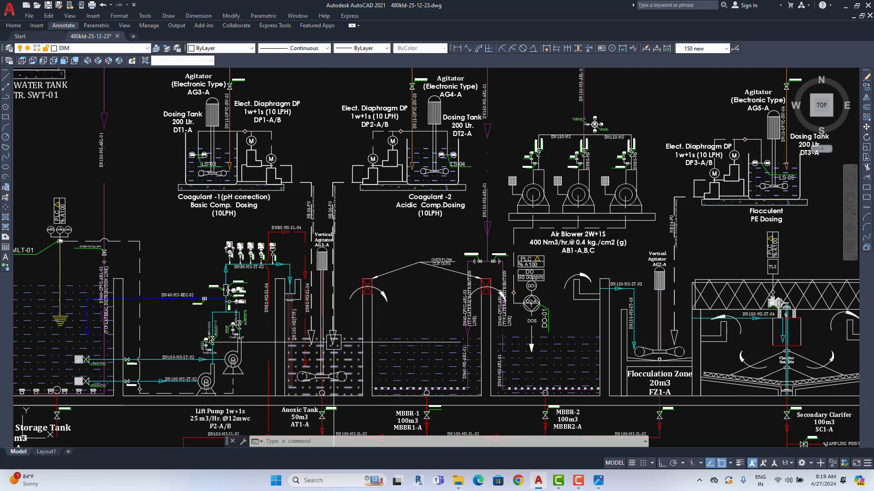
mouse_move(333, 340)
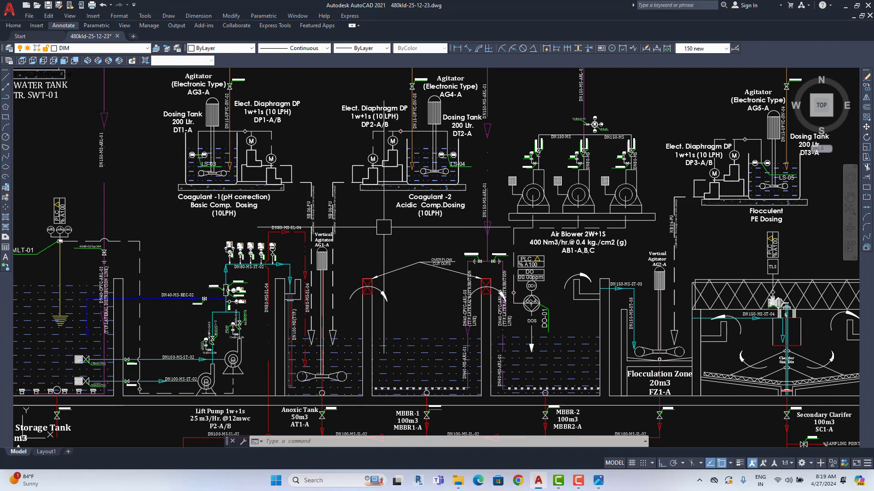
scroll(225, 224, up, 2)
scroll(225, 221, up, 5)
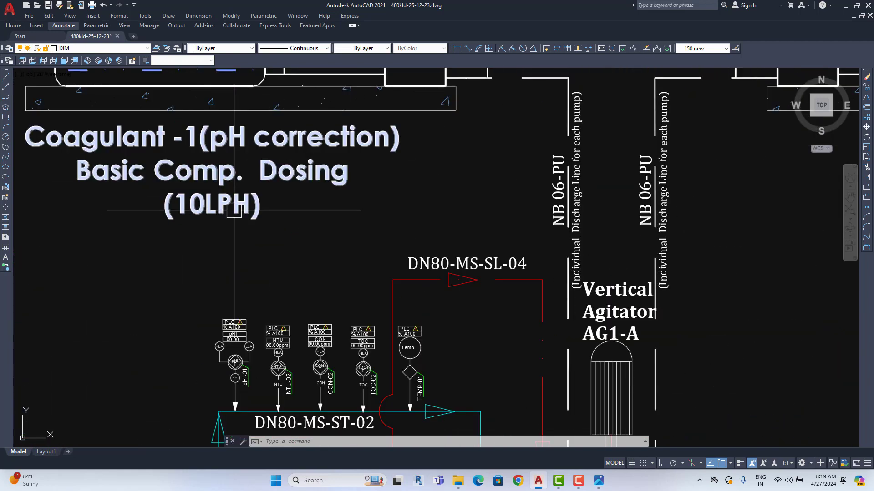
scroll(234, 212, down, 7)
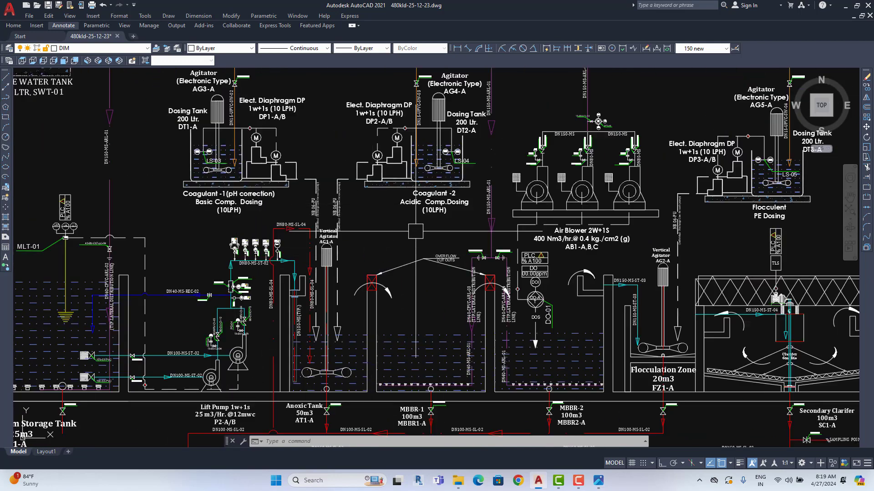
- Switch to the 480 KLD STP folder in File Explorer and view the 6.Anoxic Tank photo enlarged
click(458, 480)
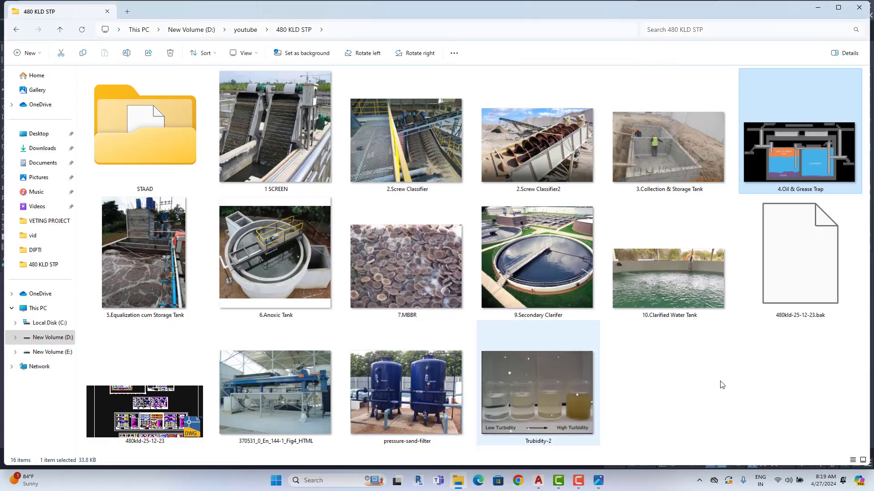
double_click(275, 259)
click(218, 23)
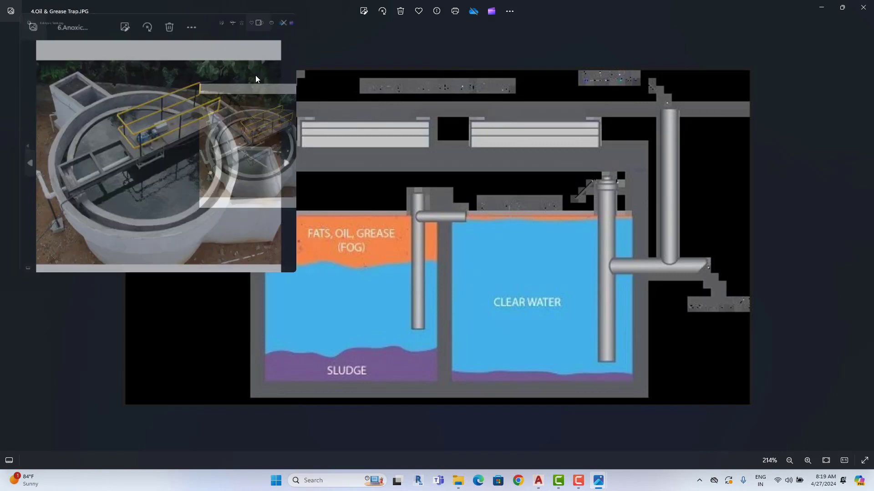
scroll(446, 295, up, 1)
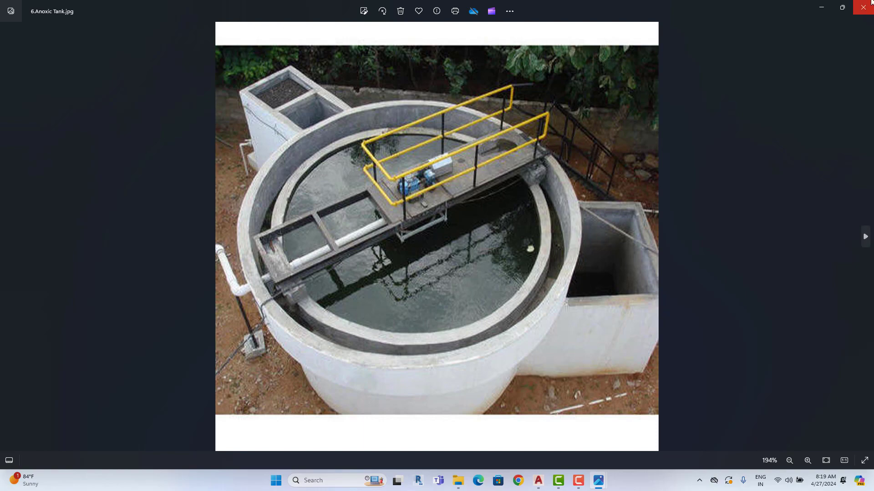
- Close the 6.Anoxic Tank photo and switch back to the 480kld-25-12-23 drawing in AutoCAD
click(857, 4)
click(866, 14)
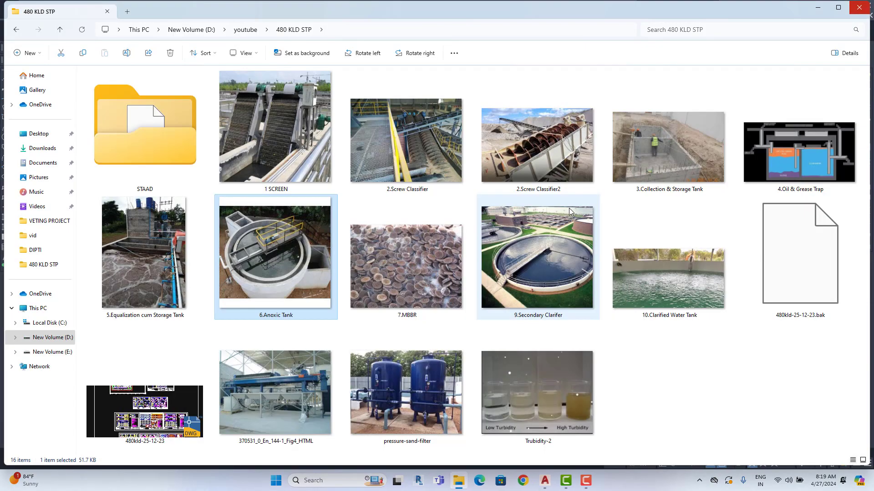
click(548, 484)
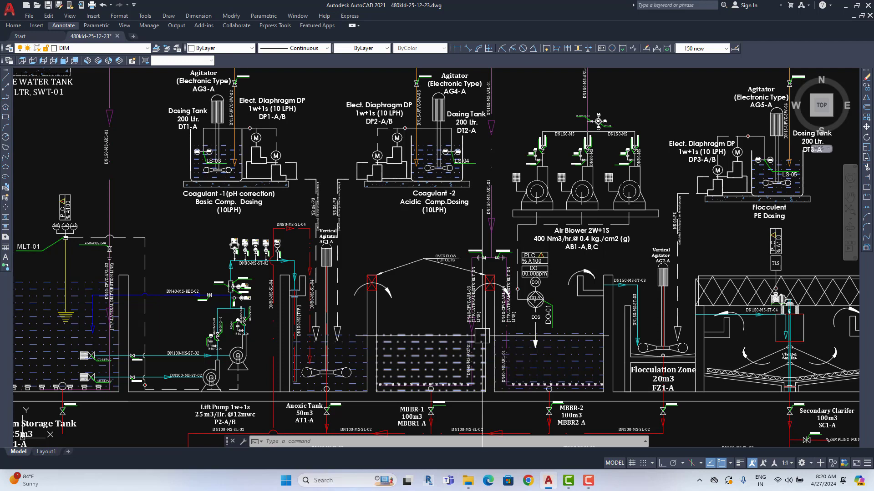
- Trace the sludge lines from Anoxic Tank AT1-A down to Sludge Holding Tank SHT1-A and Sludge Rec. Pump P6-A/B
mouse_move(327, 366)
middle_down()
mouse_move(345, 309)
mouse_move(381, 306)
middle_up()
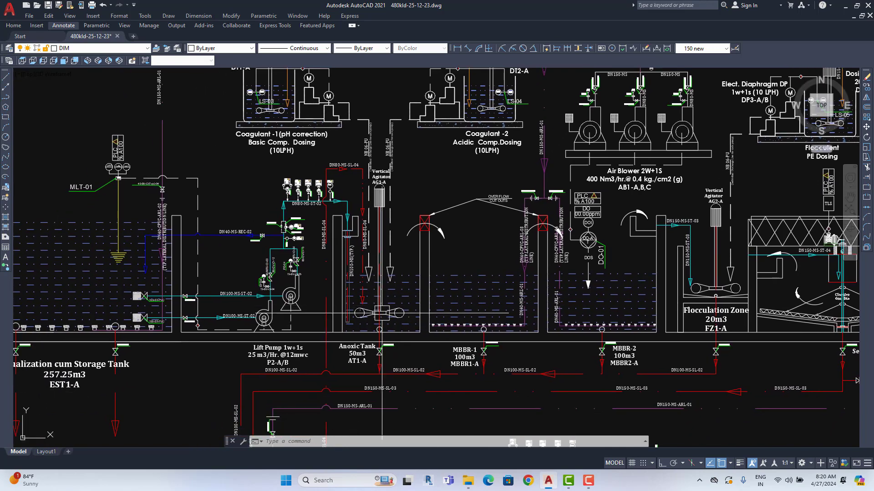
scroll(419, 300, down, 5)
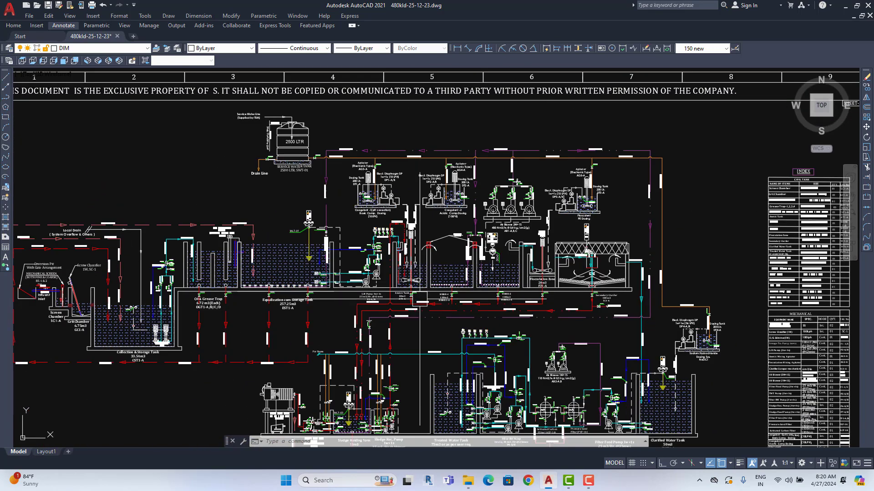
middle_drag(361, 437, 381, 373)
scroll(380, 373, up, 4)
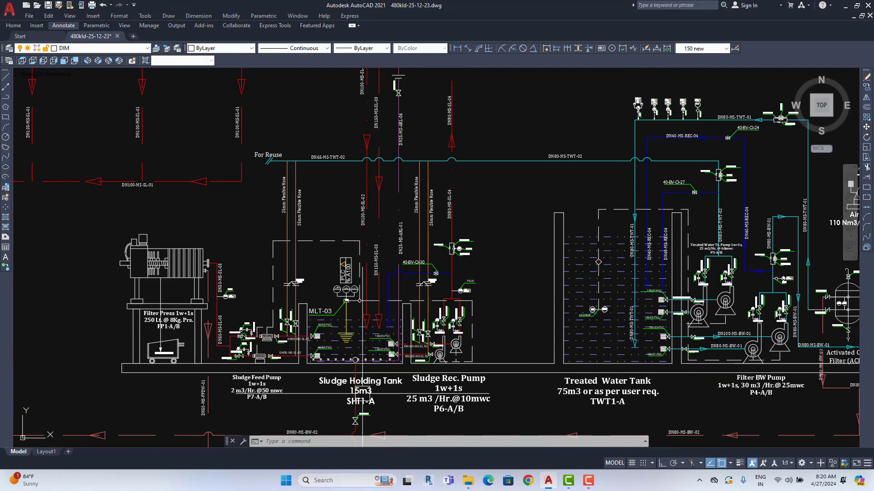
scroll(361, 392, down, 5)
scroll(428, 237, up, 4)
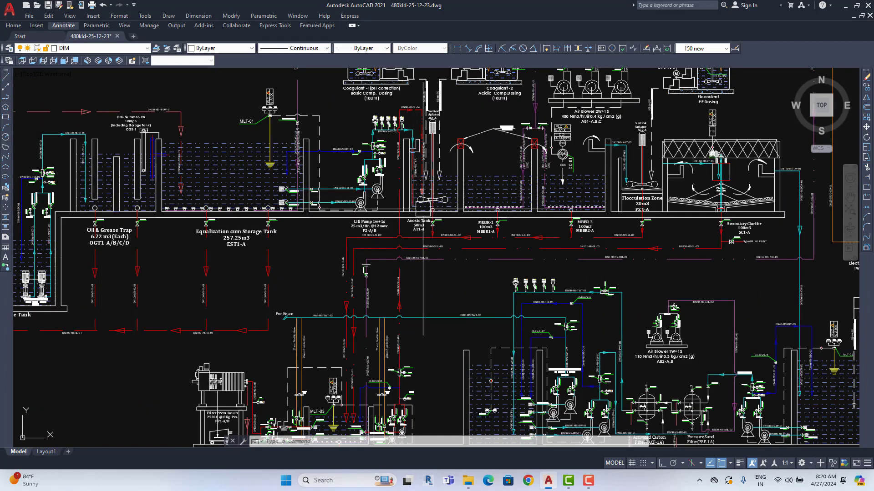
- Follow the DN80-MS-SL-04 return line from Sludge Rec. Pump P6-A/B up to Anoxic Tank AT1-A
scroll(428, 236, down, 3)
middle_drag(249, 188, 283, 126)
scroll(283, 126, up, 3)
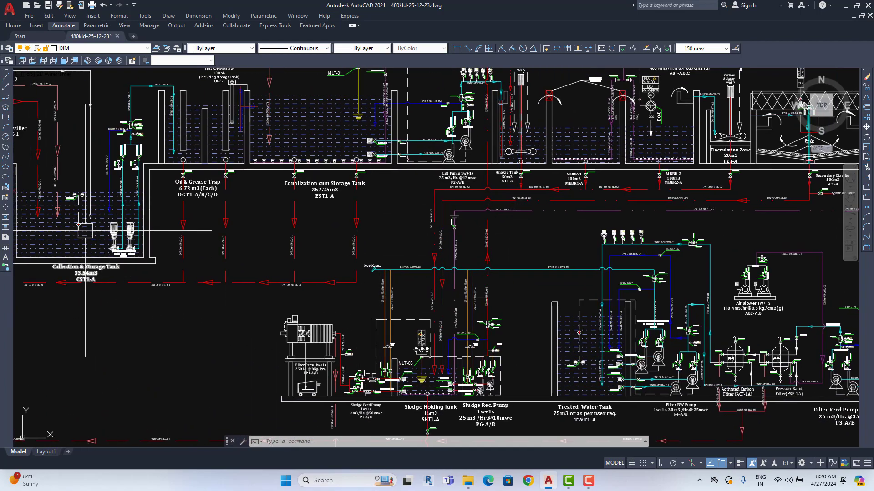
scroll(283, 126, down, 2)
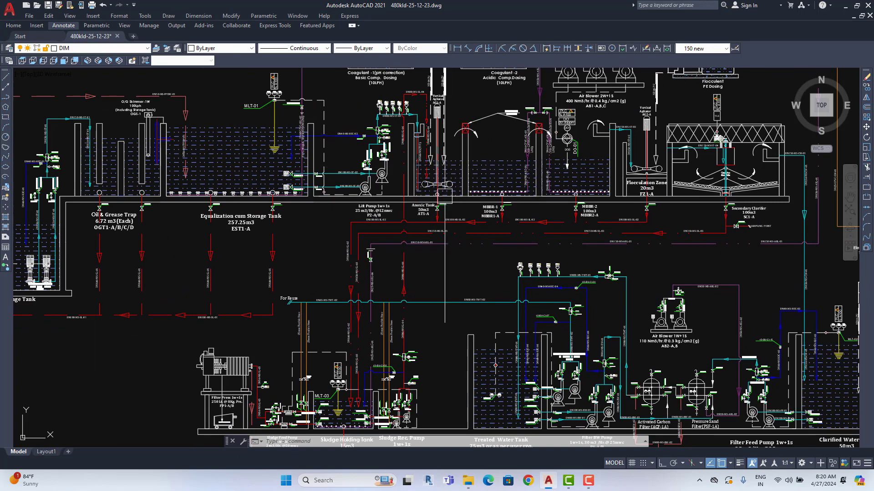
scroll(458, 120, up, 2)
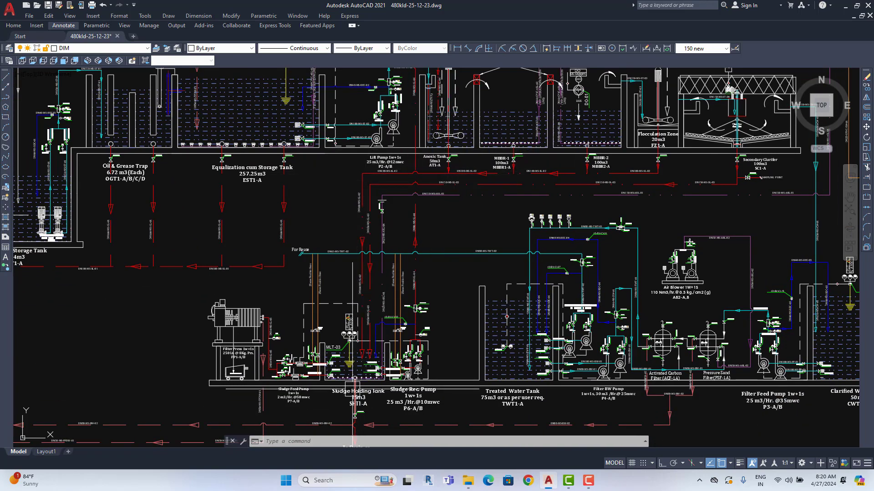
scroll(354, 389, up, 2)
scroll(359, 391, down, 4)
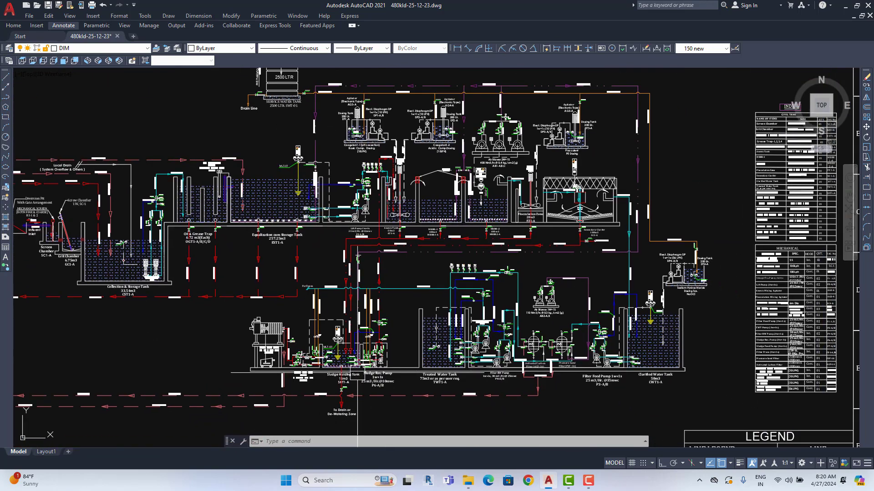
scroll(365, 364, up, 2)
scroll(377, 346, down, 2)
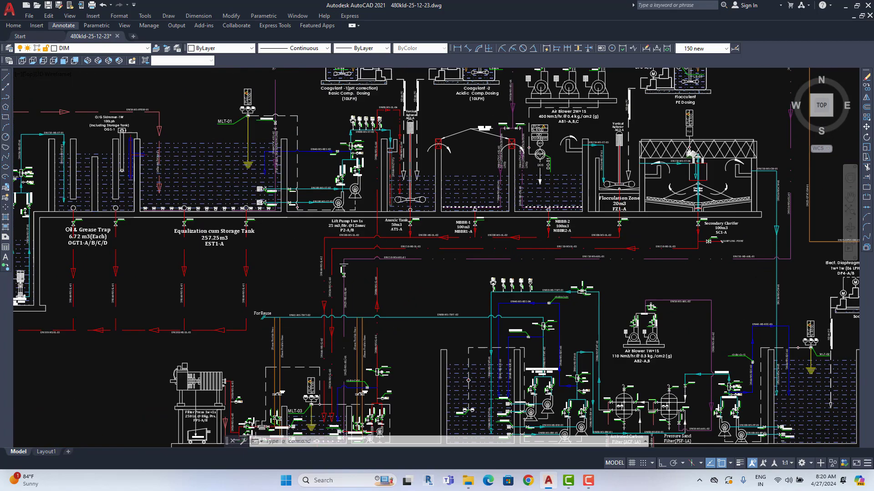
scroll(415, 196, up, 2)
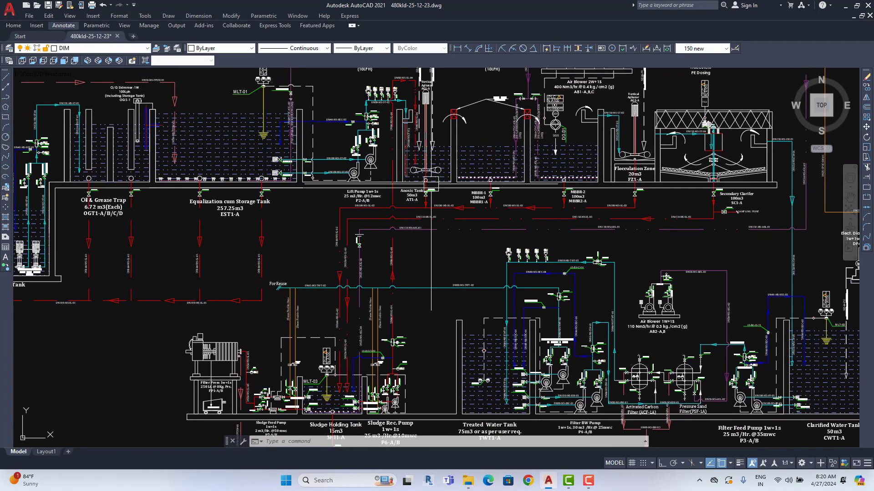
middle_drag(355, 388, 352, 387)
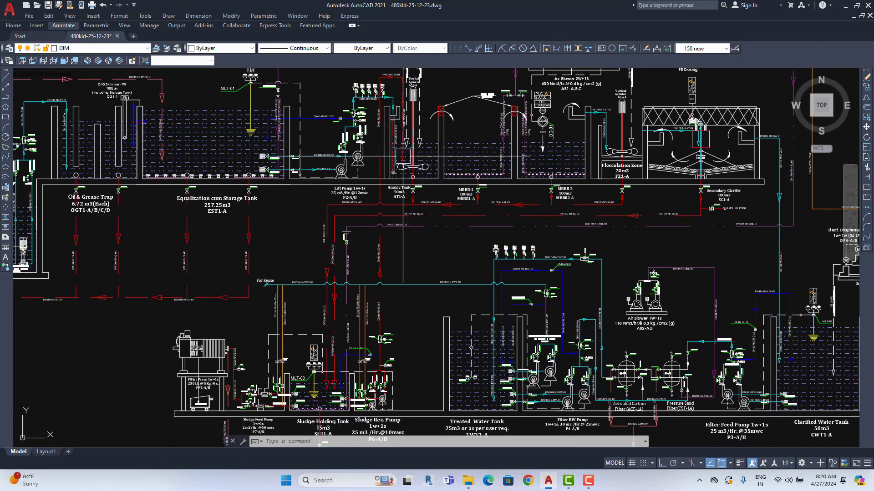
scroll(393, 179, up, 3)
scroll(393, 179, down, 3)
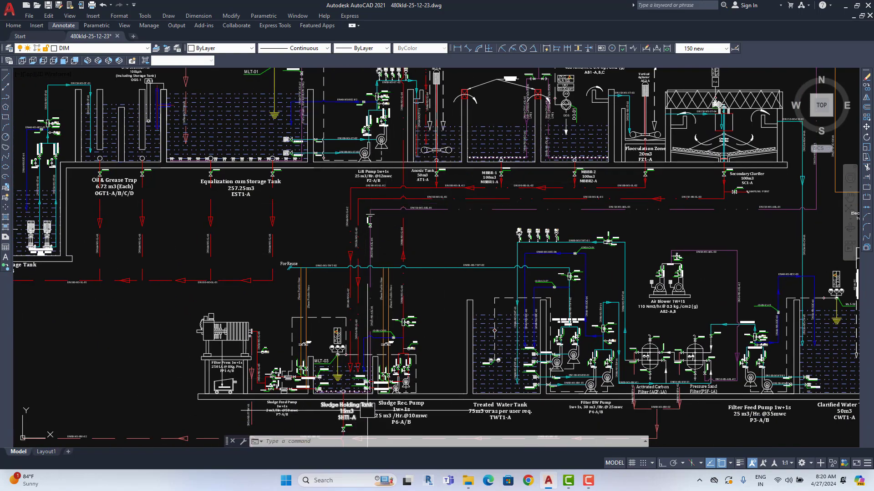
scroll(419, 273, up, 5)
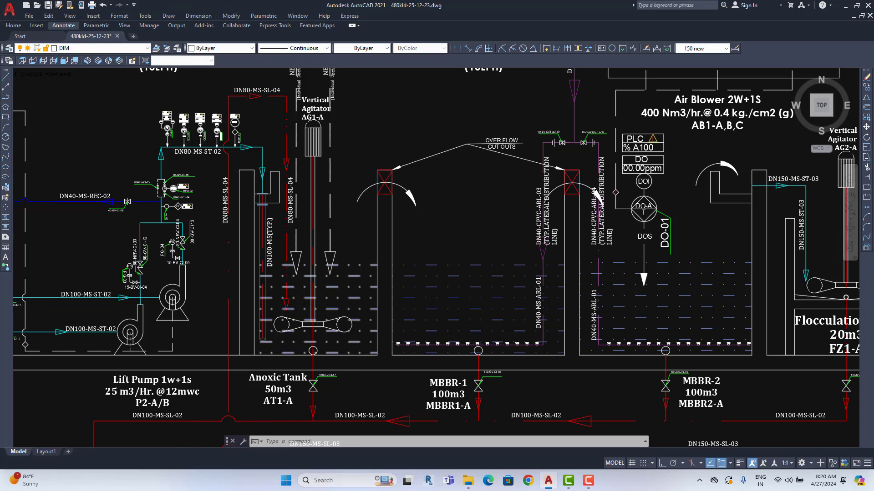
- Examine Anoxic Tank AT1-A with its DN80-MS-SL-04 inlet, Vertical Agitator AG1-A and coagulant dosing lines
middle_drag(282, 319, 269, 367)
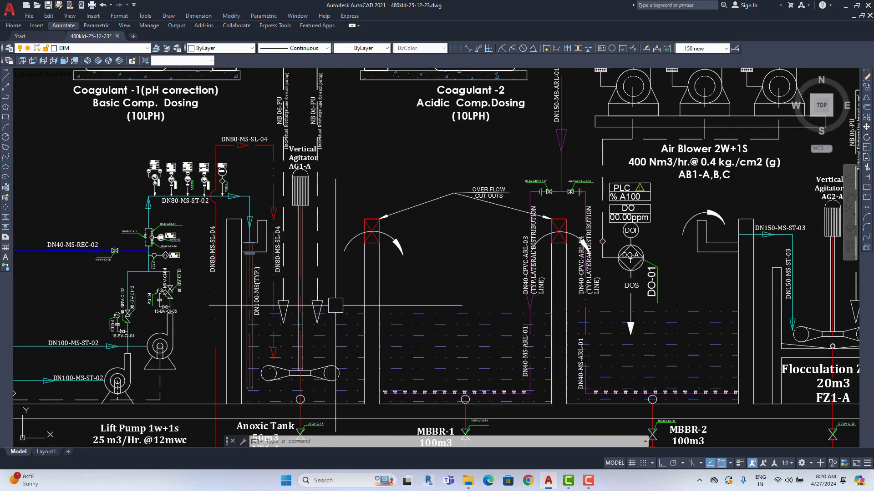
middle_drag(493, 330, 443, 276)
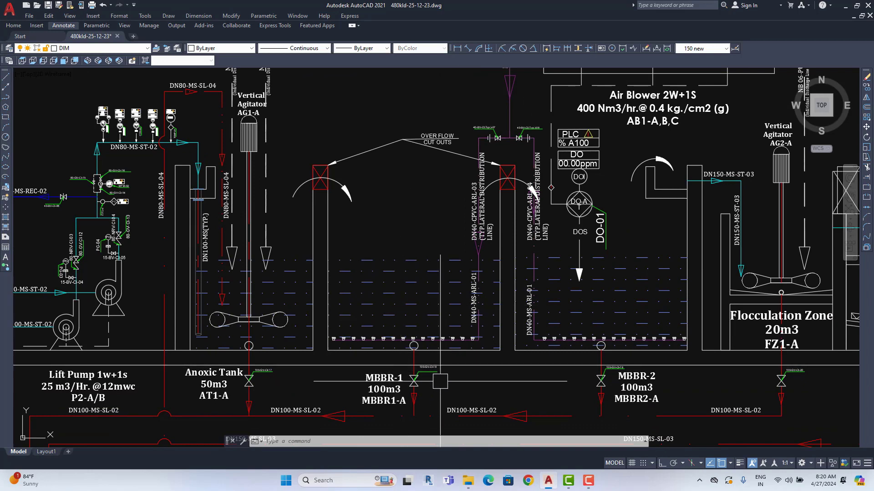
mouse_move(251, 242)
middle_down()
mouse_move(285, 289)
mouse_move(316, 260)
middle_up()
mouse_move(316, 260)
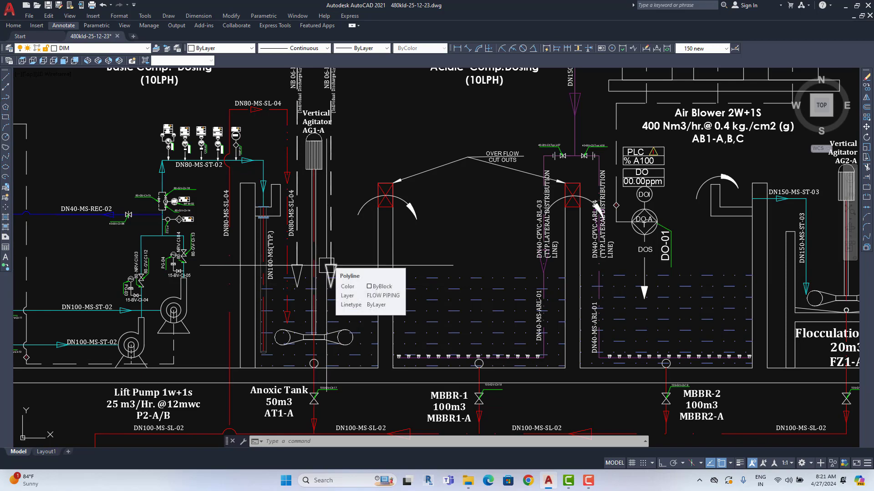
- Review the sludge recirculation loop between Sludge Holding Tank SHT1-A and the anoxic and MBBR tanks
scroll(328, 260, down, 3)
mouse_move(310, 437)
middle_down()
mouse_move(291, 232)
mouse_move(364, 150)
middle_up()
scroll(326, 249, up, 1)
scroll(326, 250, down, 1)
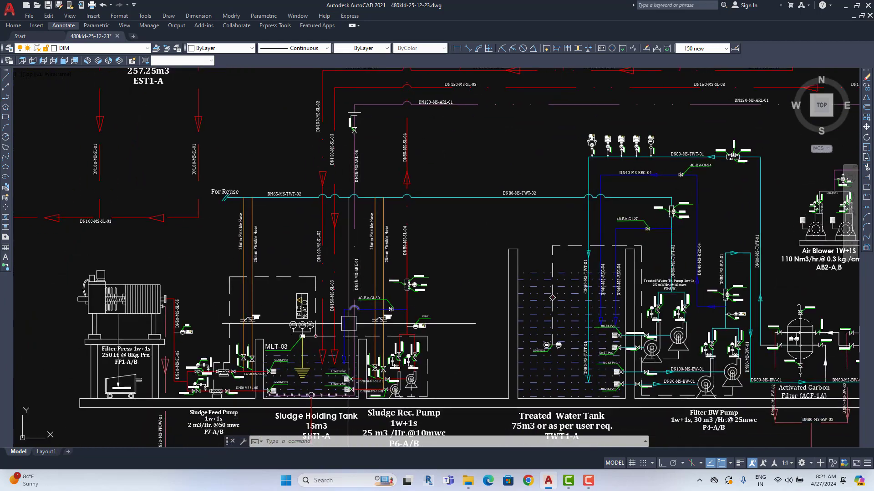
scroll(336, 384, up, 1)
scroll(337, 384, down, 1)
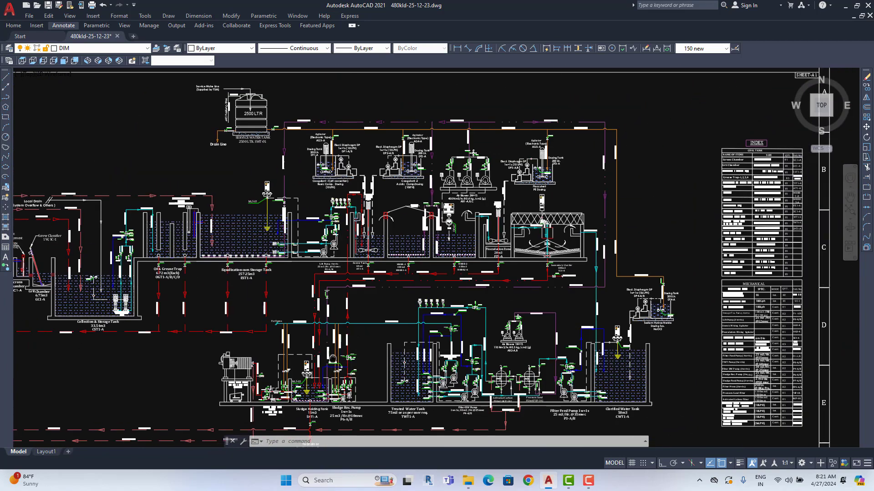
scroll(346, 373, up, 2)
middle_drag(364, 375, 370, 337)
scroll(370, 337, up, 2)
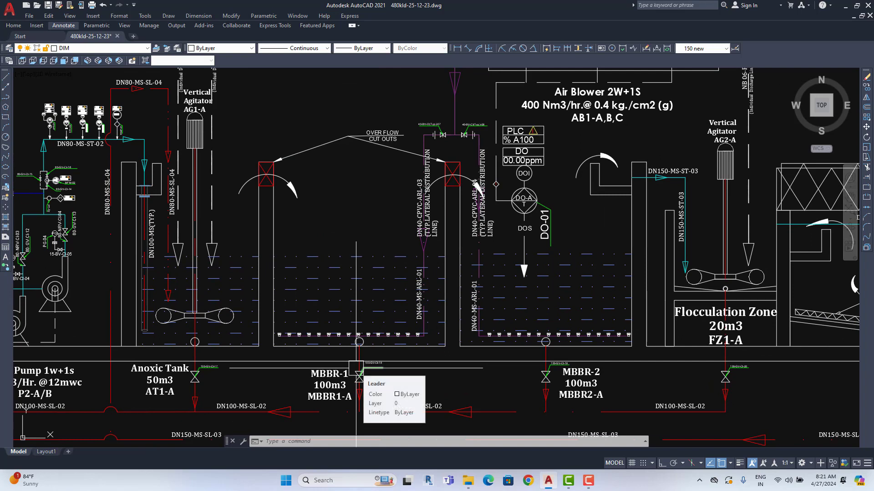
- Examine tanks MBBR-1 and MBBR-2, including their bottom air diffusers, the DO-01 instrument and the Air Blower AB1-A,B,C supply
middle_drag(356, 364, 317, 383)
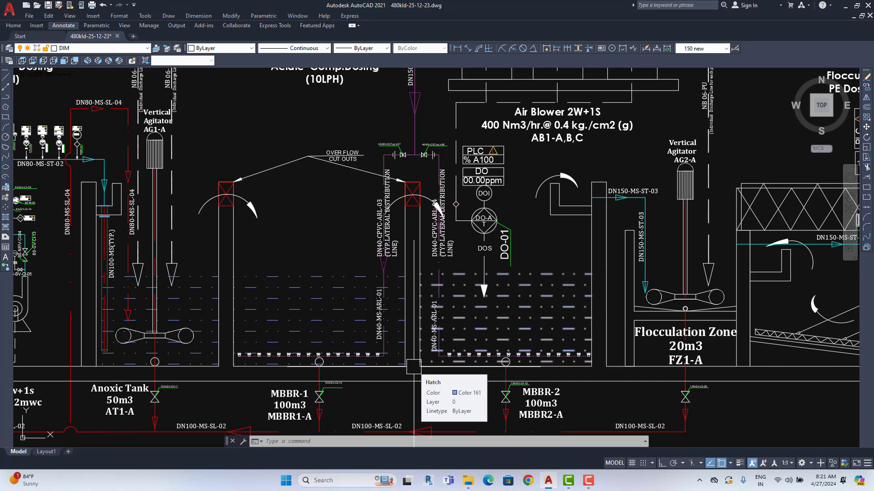
scroll(483, 348, up, 6)
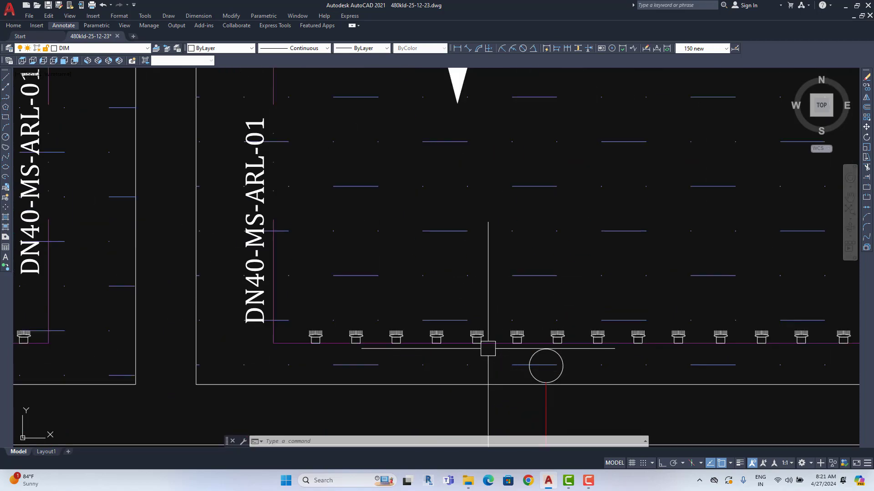
scroll(483, 347, down, 4)
middle_drag(479, 437, 472, 314)
scroll(473, 300, down, 2)
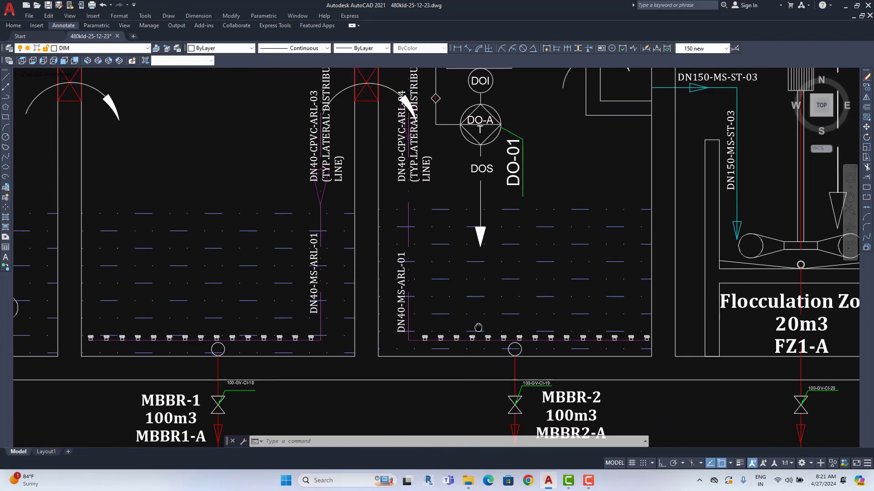
scroll(475, 294, down, 2)
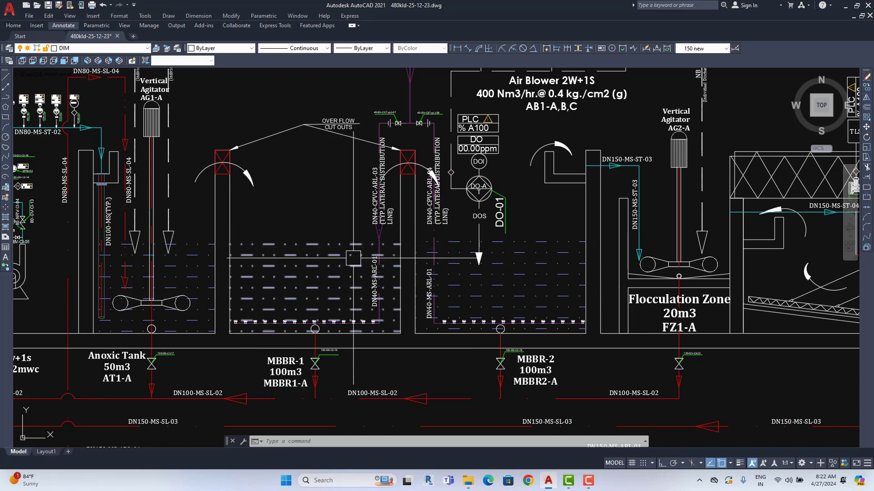
middle_drag(519, 262, 515, 290)
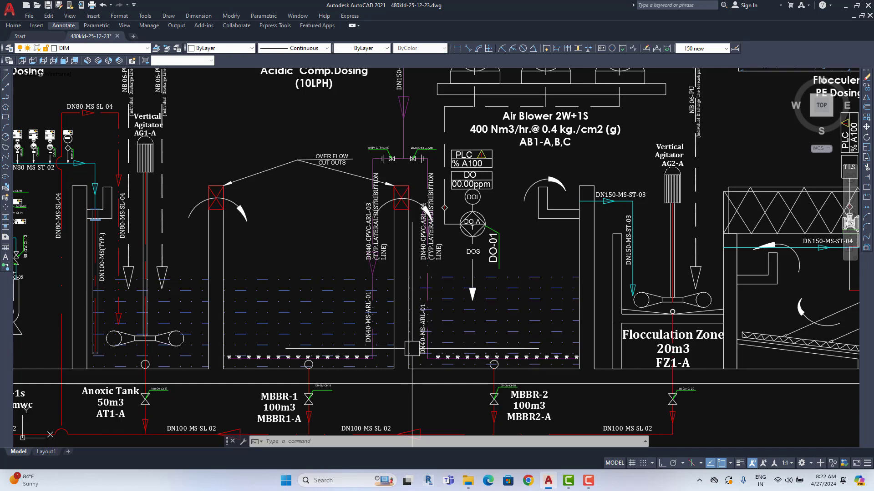
- View the 7.MBBR photo from the 480 KLD STP folder and return to the AutoCAD drawing
key(alt+Tab)
double_click(422, 272)
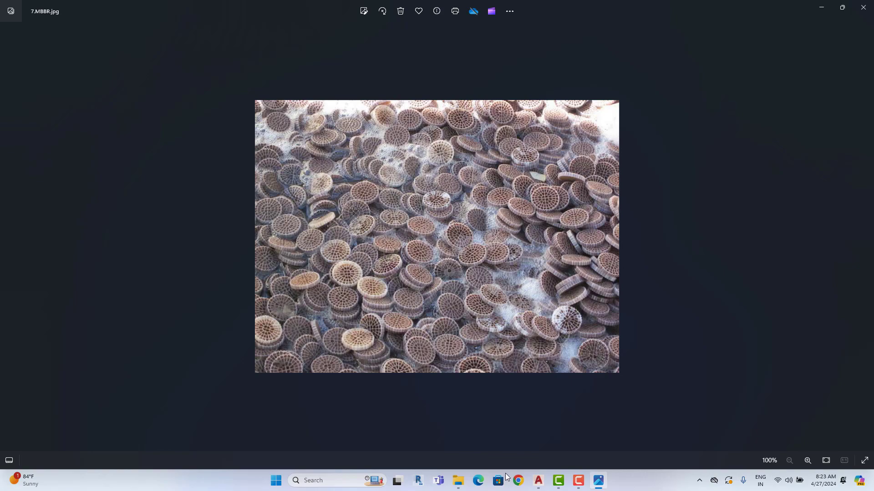
click(538, 480)
- Inspect the air diffusers along the DN40-MS-ARL-01 lines at the bottom of MBBR-1 and MBBR-2 close up
middle_drag(489, 349, 487, 363)
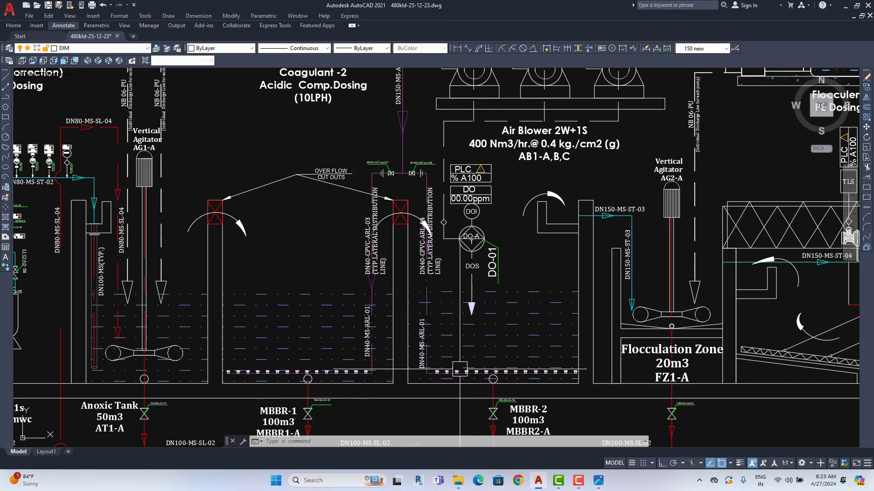
scroll(469, 371, up, 6)
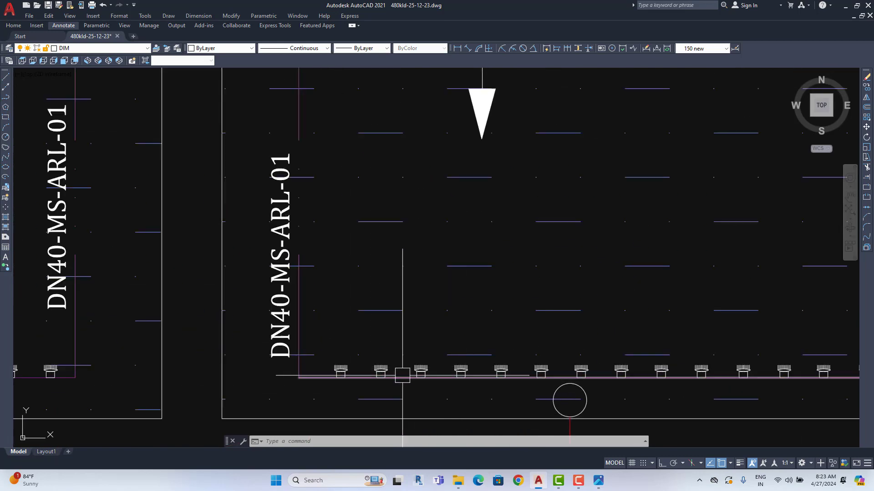
scroll(400, 371, down, 5)
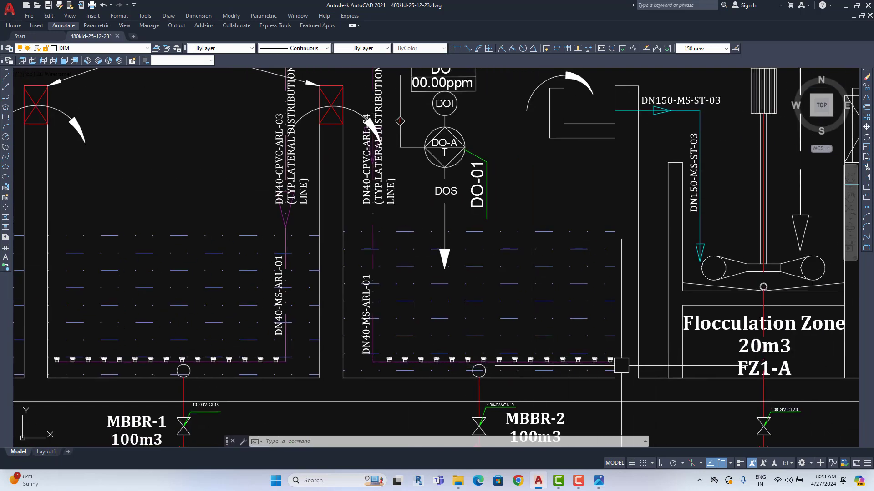
scroll(566, 363, down, 1)
scroll(354, 352, up, 1)
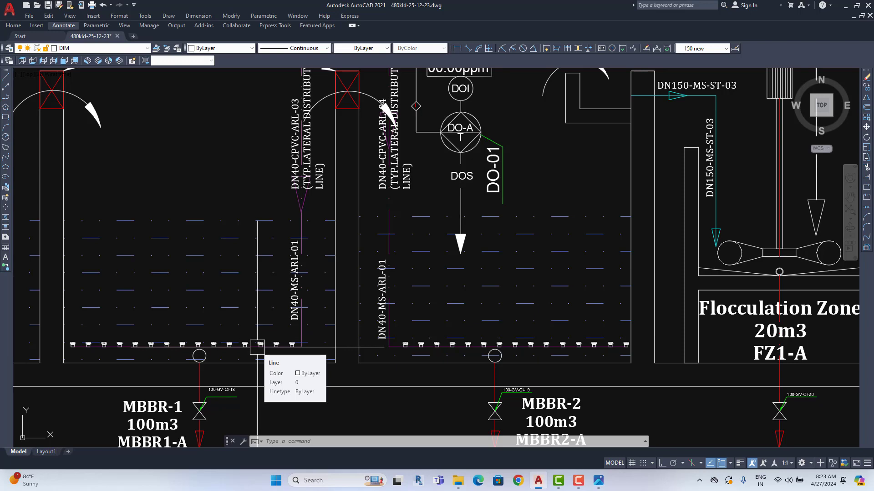
scroll(259, 347, up, 4)
scroll(263, 345, down, 4)
scroll(273, 348, up, 4)
scroll(310, 353, down, 4)
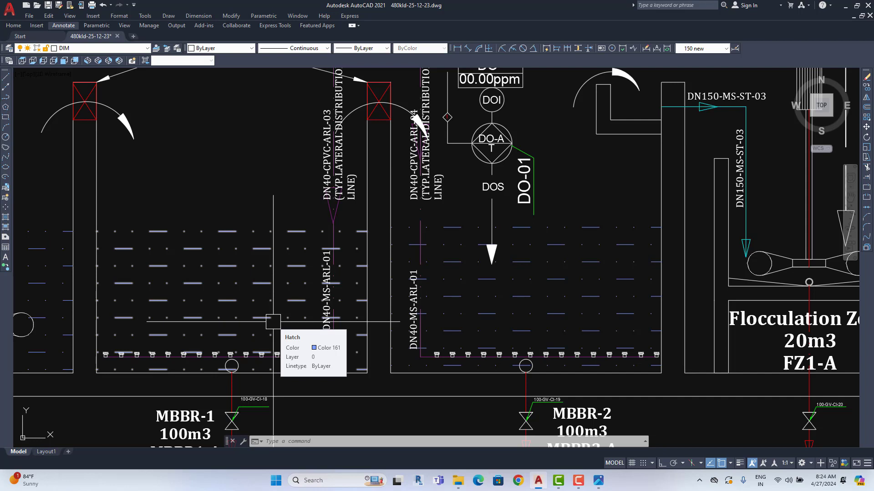
middle_drag(273, 321, 274, 348)
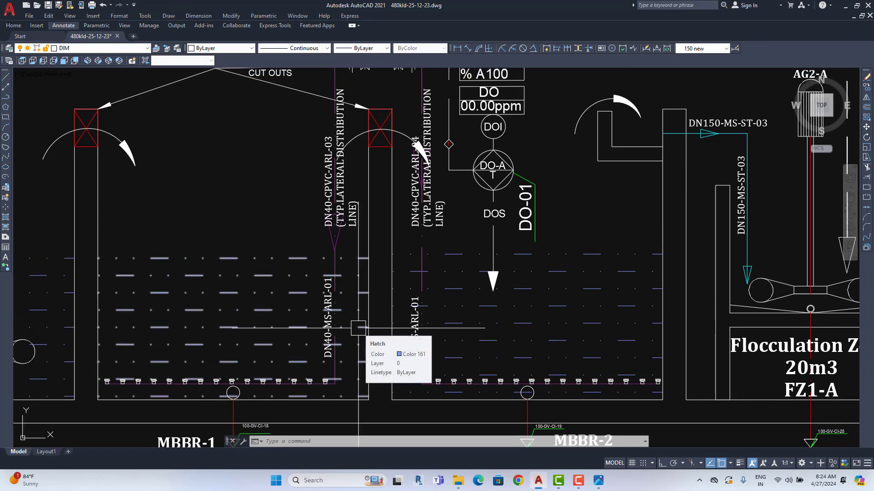
- Examine the overflow cut-outs linking the Anoxic Tank, MBBR-1 and MBBR-2
scroll(358, 327, down, 10)
scroll(486, 286, up, 8)
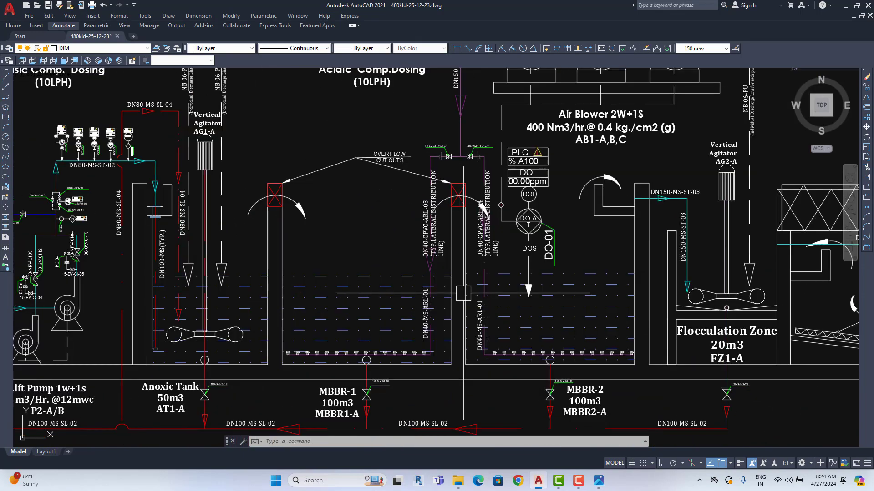
middle_drag(486, 286, 478, 289)
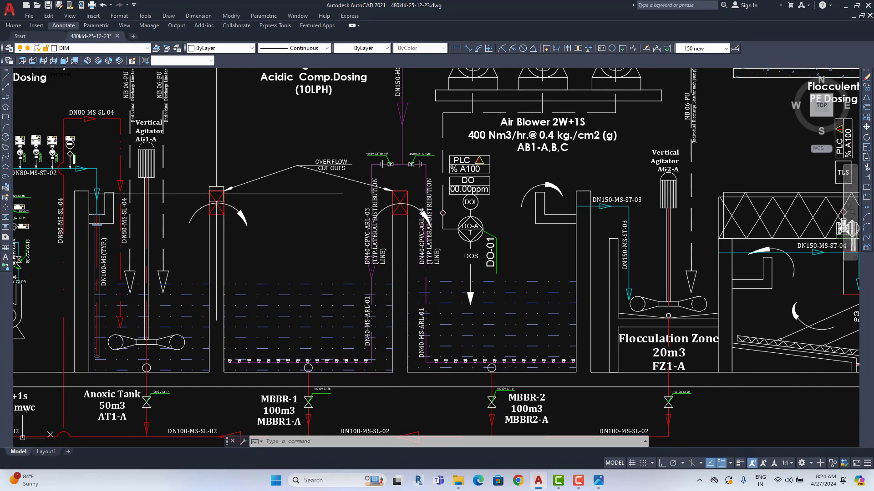
- Examine the MBBR-2 outlet and the DN150-MS-ST-03 line leading into the Flocculation Zone FZ1-A
middle_drag(167, 137, 222, 235)
scroll(436, 255, down, 8)
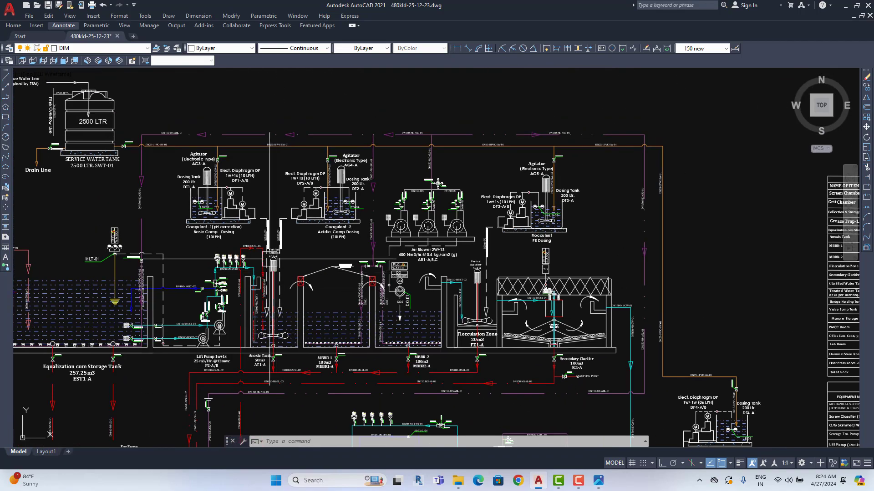
scroll(368, 212, up, 8)
scroll(214, 235, down, 8)
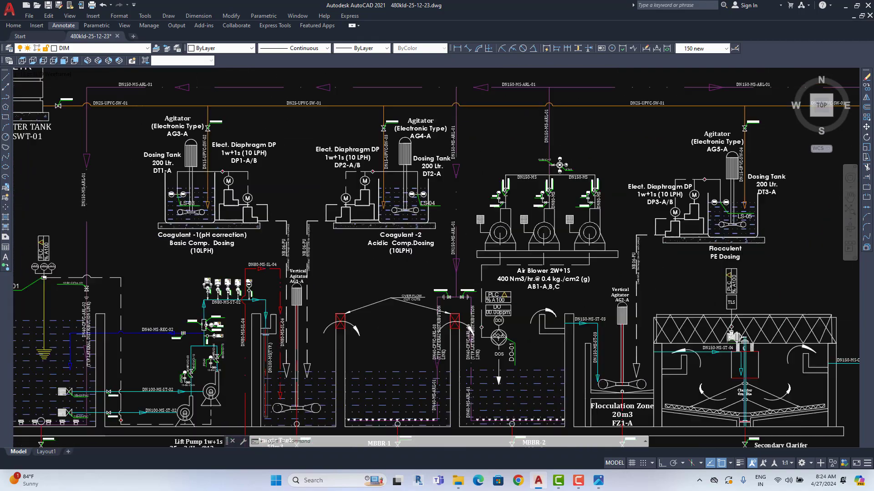
scroll(364, 227, up, 6)
scroll(355, 262, up, 2)
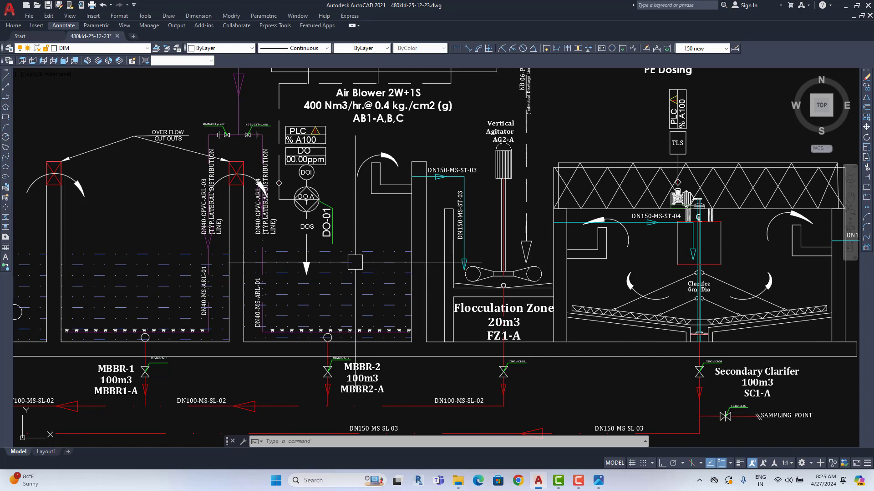
mouse_move(384, 288)
middle_down()
mouse_move(320, 304)
mouse_move(443, 302)
mouse_move(378, 302)
middle_up()
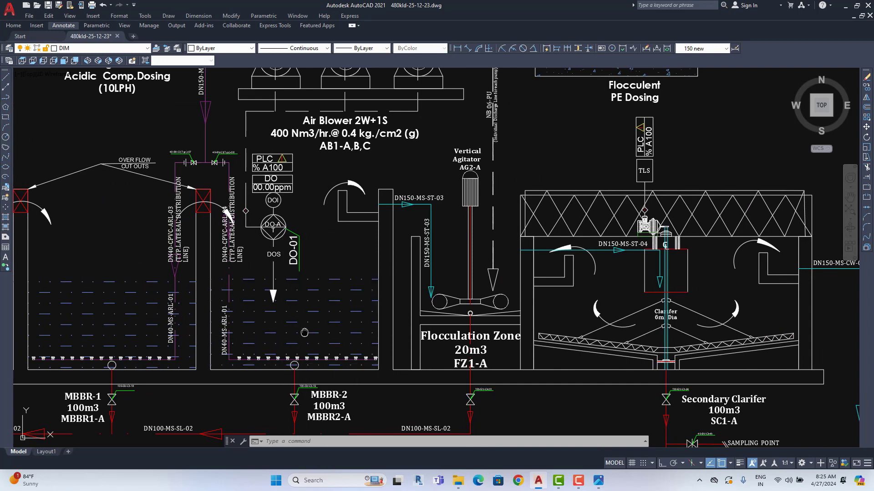
middle_drag(304, 333, 264, 338)
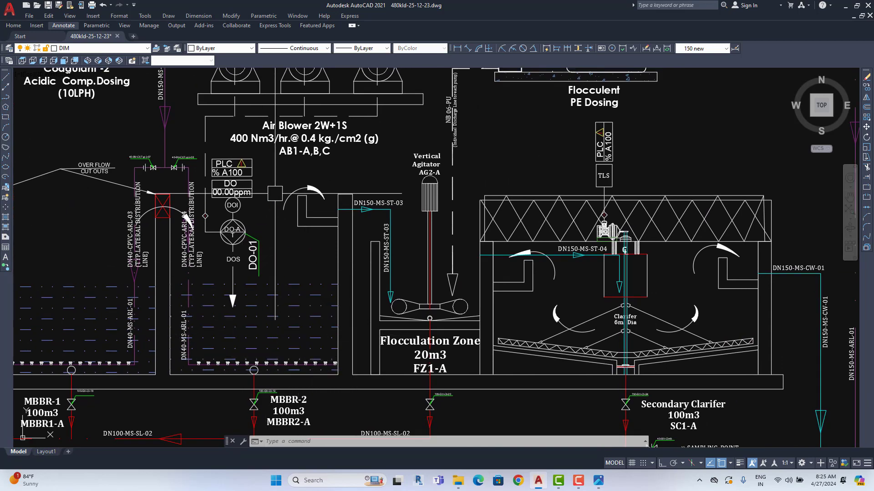
middle_drag(523, 284, 395, 281)
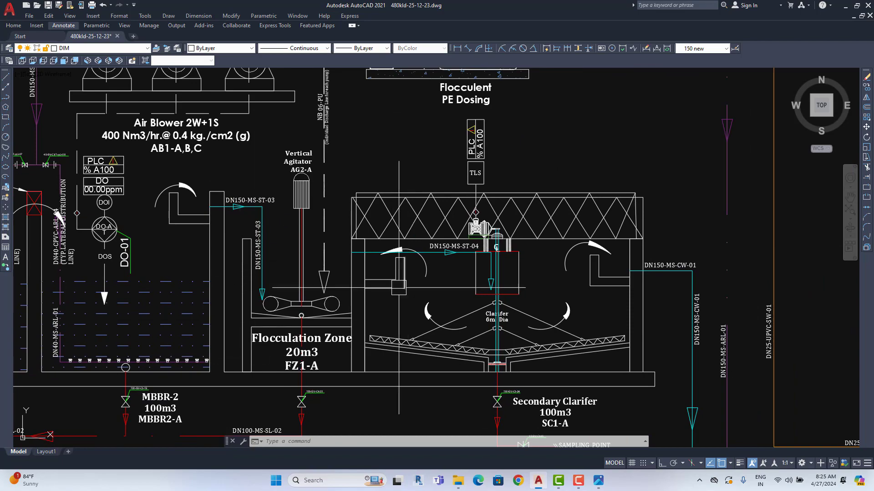
- Compare the Flocculation Zone with the preceding tanks and inspect its Vertical Agitator AG2-A
scroll(311, 281, down, 2)
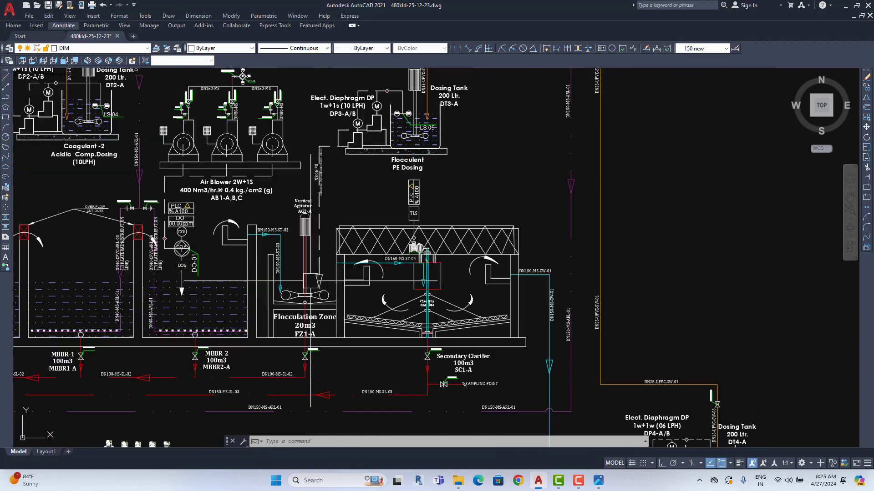
scroll(310, 281, down, 2)
scroll(256, 352, up, 2)
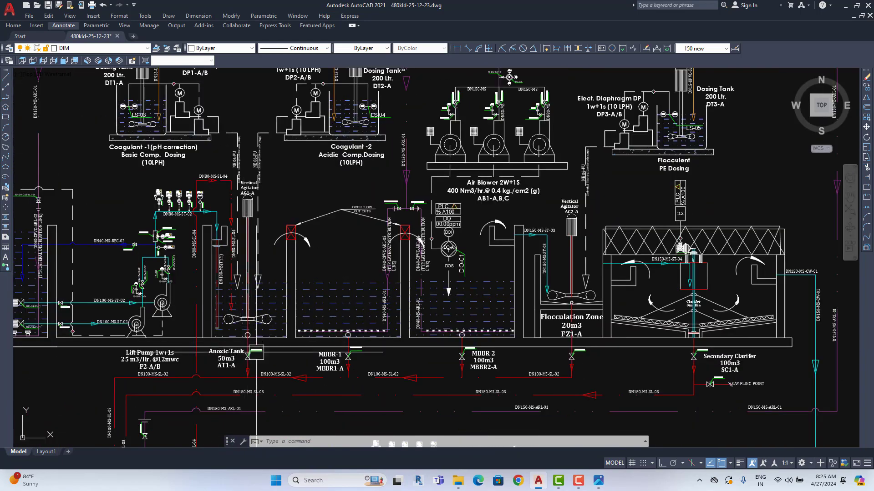
middle_drag(245, 191, 245, 218)
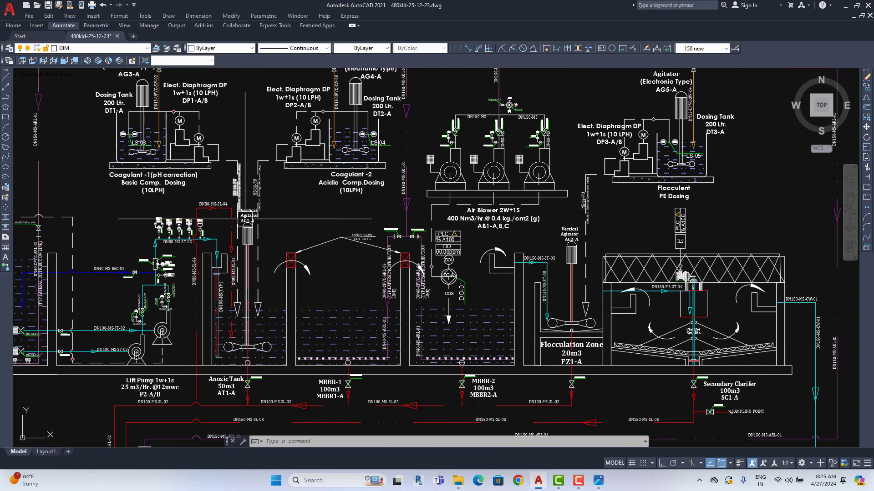
mouse_move(501, 236)
middle_down()
mouse_move(433, 244)
mouse_move(231, 202)
middle_up()
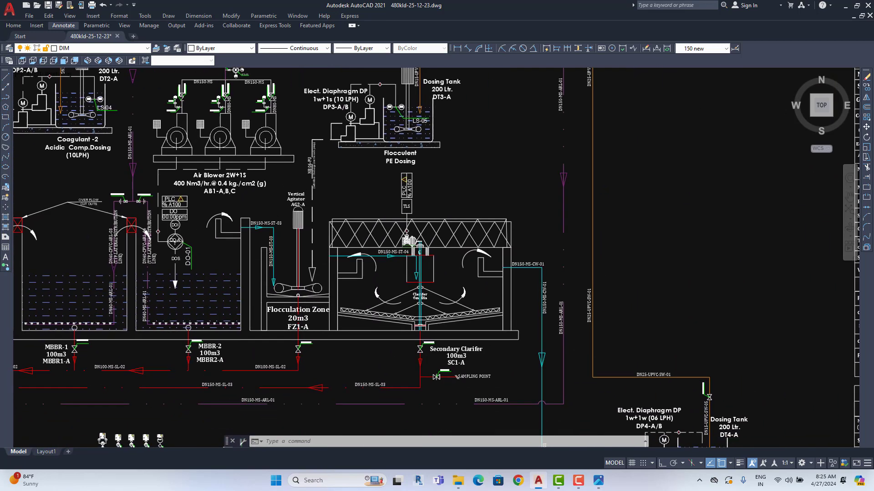
scroll(300, 205, up, 5)
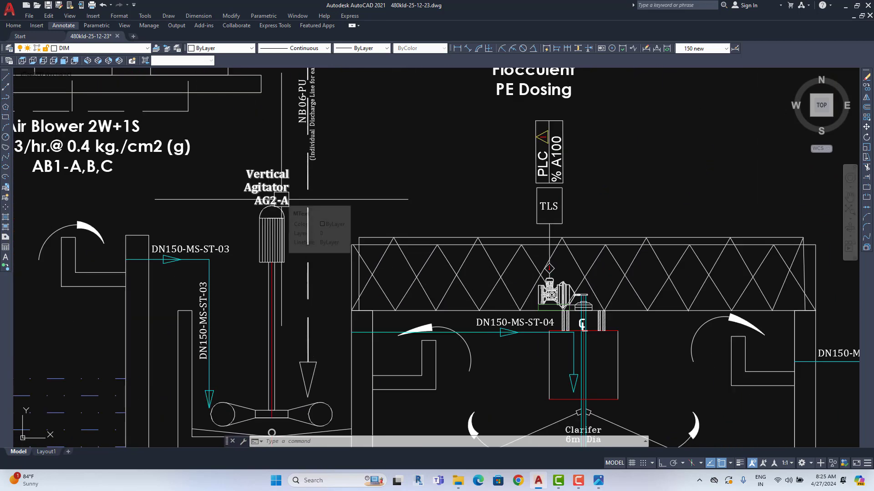
scroll(281, 200, down, 3)
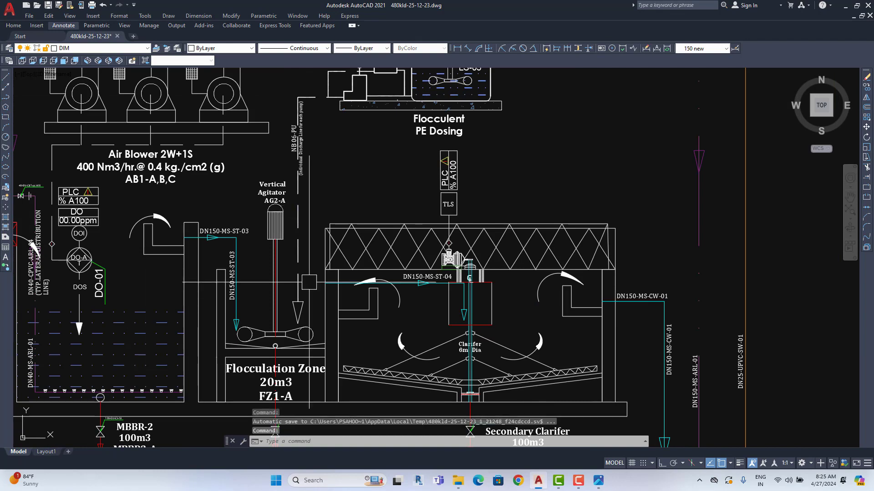
- Inspect the Flocculent PE Dosing system with Dosing Tank DT3-A, pumps DP3-A/B and the NB 06-PU discharge line
mouse_move(409, 136)
middle_down()
mouse_move(368, 293)
mouse_move(374, 327)
middle_up()
scroll(369, 294, up, 3)
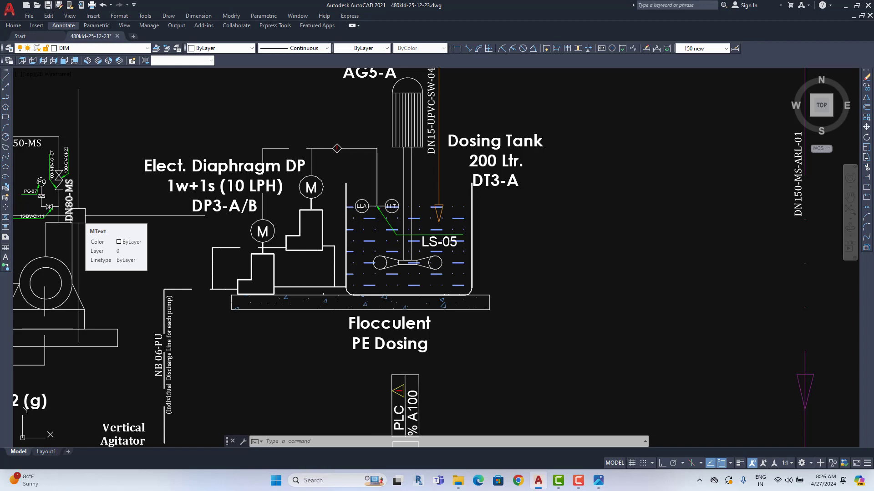
scroll(97, 225, down, 5)
scroll(182, 228, up, 4)
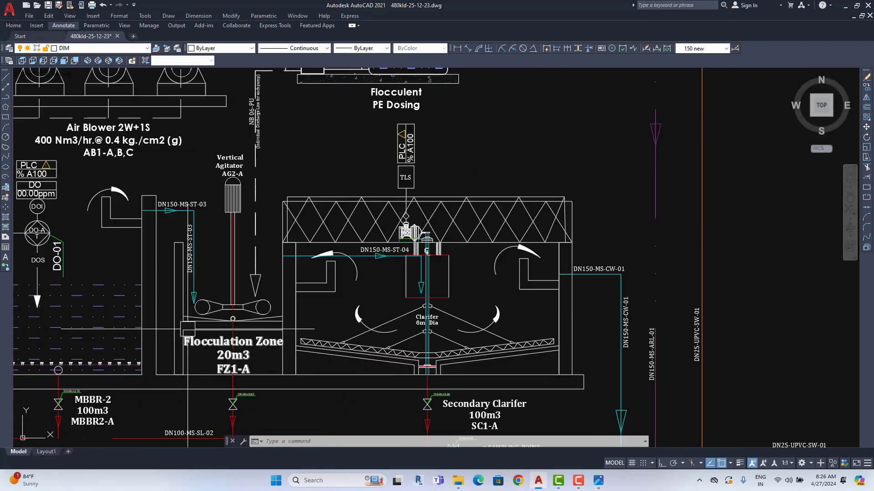
- Review the flow from the Anoxic Tank through MBBR-1 and MBBR-2 to the agitated Flocculation Zone FZ1-A
scroll(280, 263, down, 2)
scroll(194, 318, down, 1)
scroll(195, 318, up, 1)
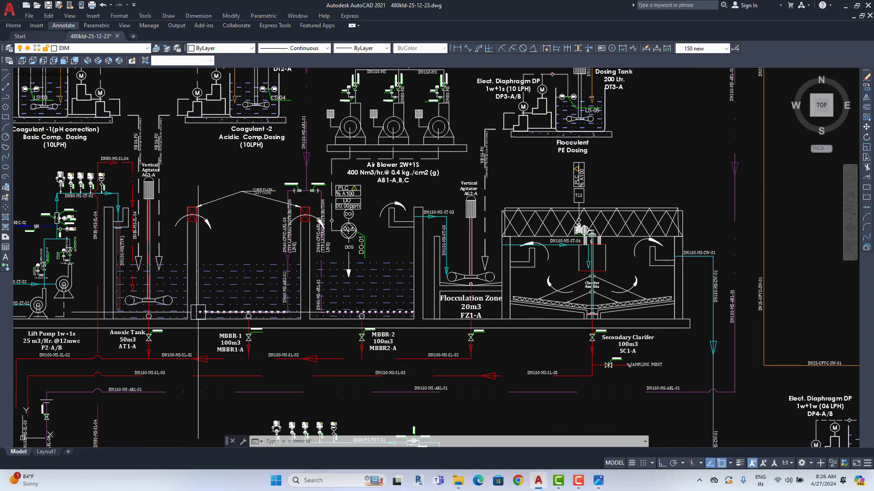
scroll(278, 314, down, 1)
scroll(319, 273, up, 1)
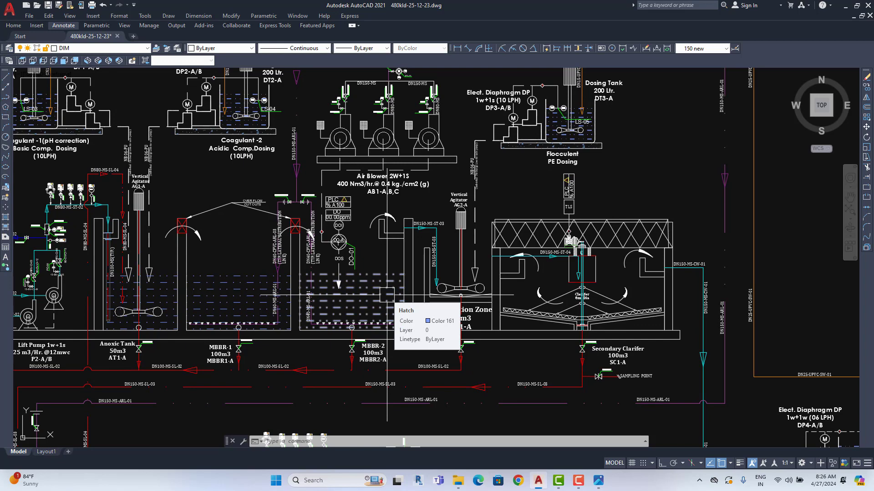
middle_drag(387, 295, 346, 304)
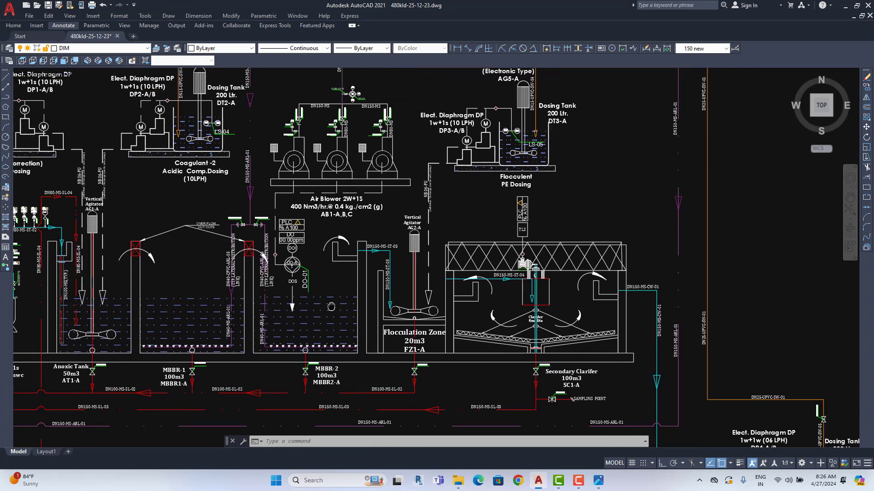
scroll(346, 304, up, 2)
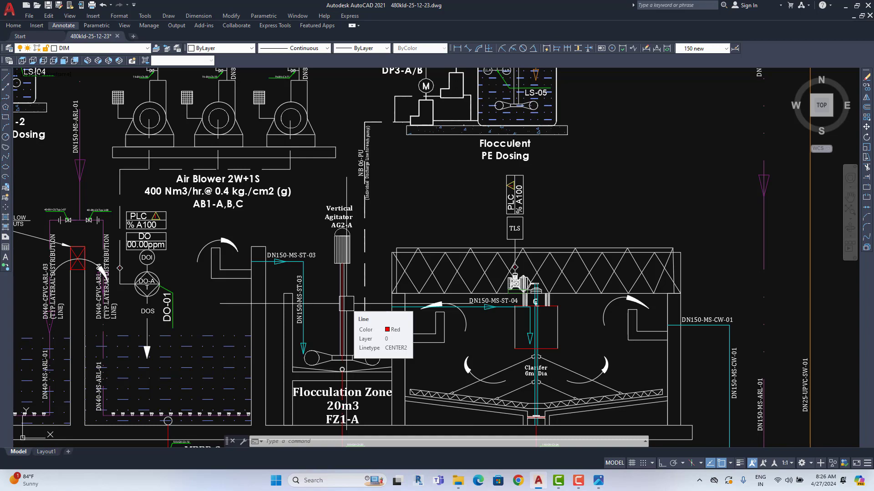
scroll(347, 304, down, 5)
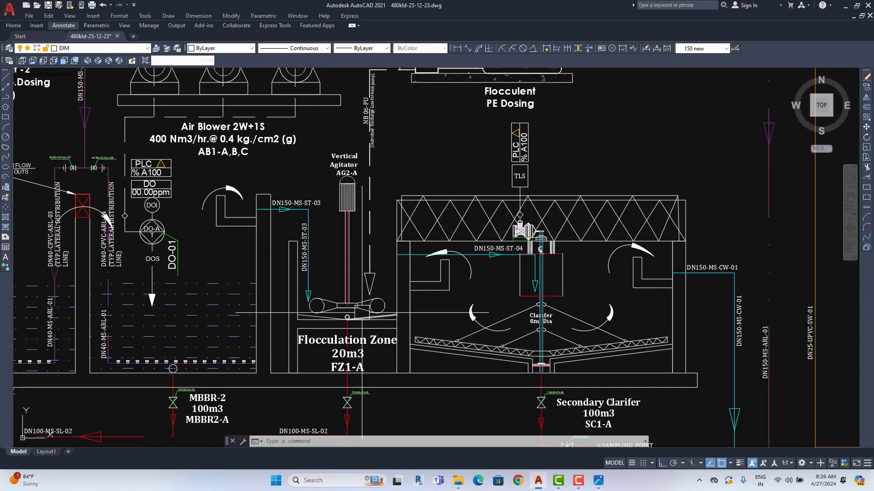
- Trace the DN100-MS-SL-02 sludge line from beneath the treatment tanks to the Sludge Holding Tank SHT1-A
mouse_move(382, 225)
middle_down()
mouse_move(441, 172)
mouse_move(511, 145)
mouse_move(544, 111)
middle_up()
scroll(251, 371, up, 5)
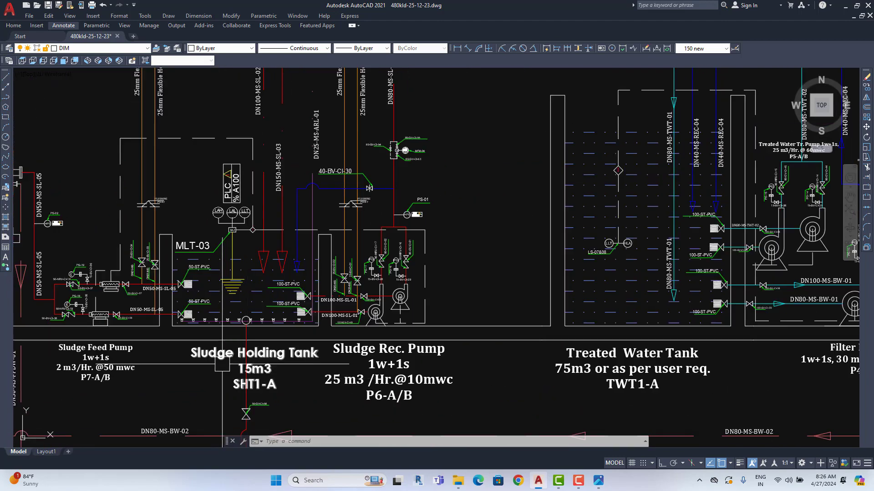
scroll(259, 359, down, 5)
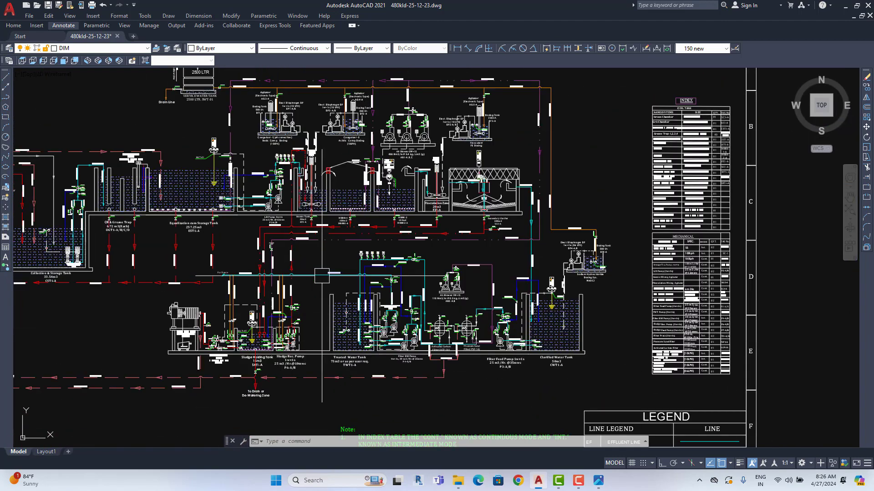
middle_drag(258, 360, 256, 384)
scroll(478, 178, up, 2)
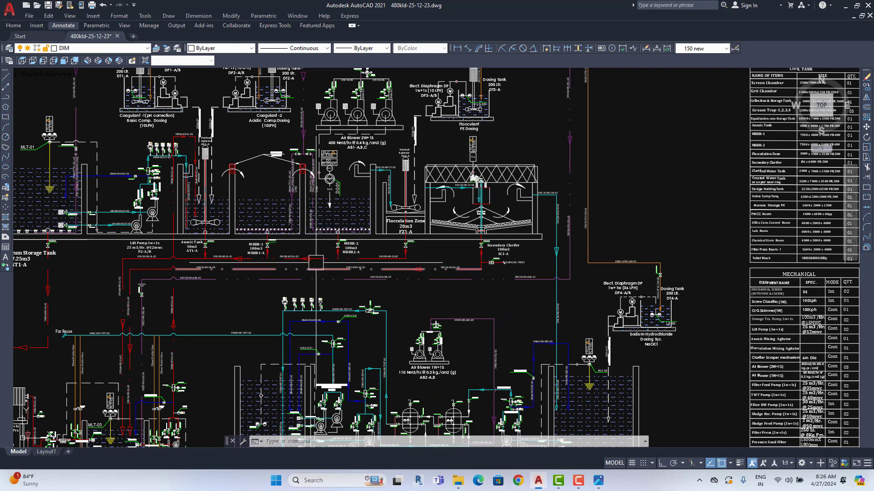
middle_drag(134, 260, 242, 194)
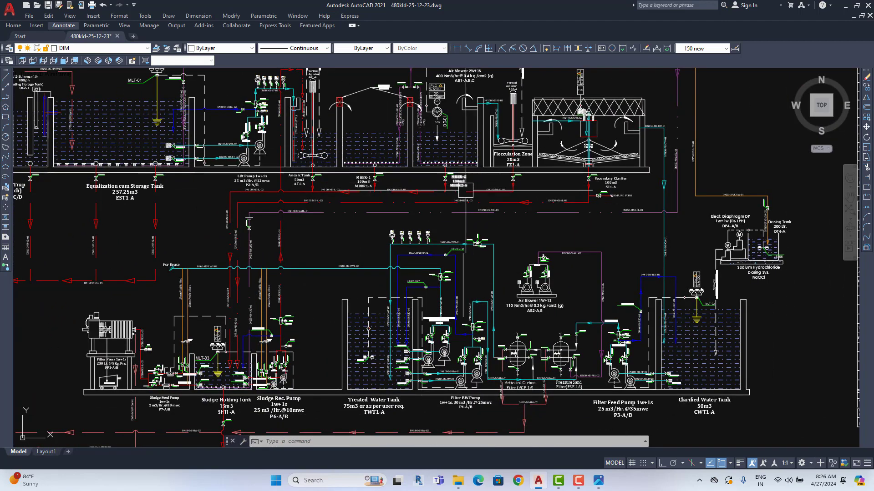
scroll(214, 423, up, 5)
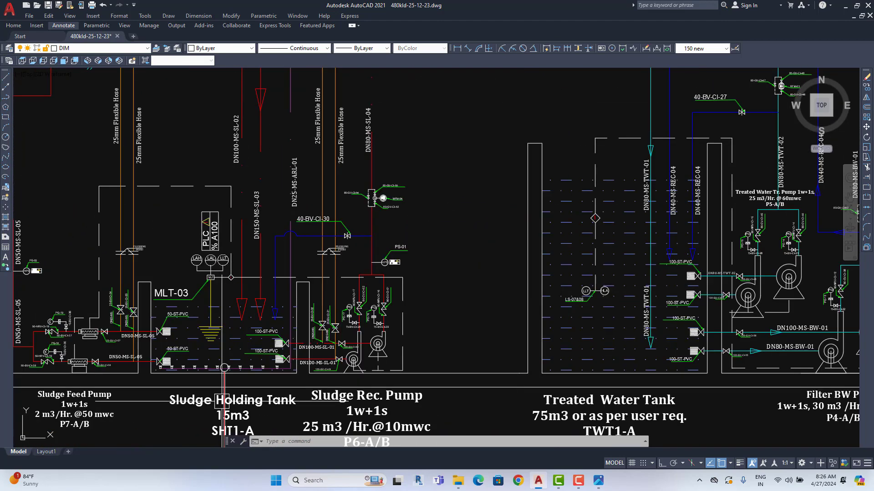
- Return to the Flocculation Zone and examine the adjoining Secondary Clarifier SC1-A
scroll(282, 346, down, 8)
scroll(357, 314, up, 4)
scroll(357, 313, up, 3)
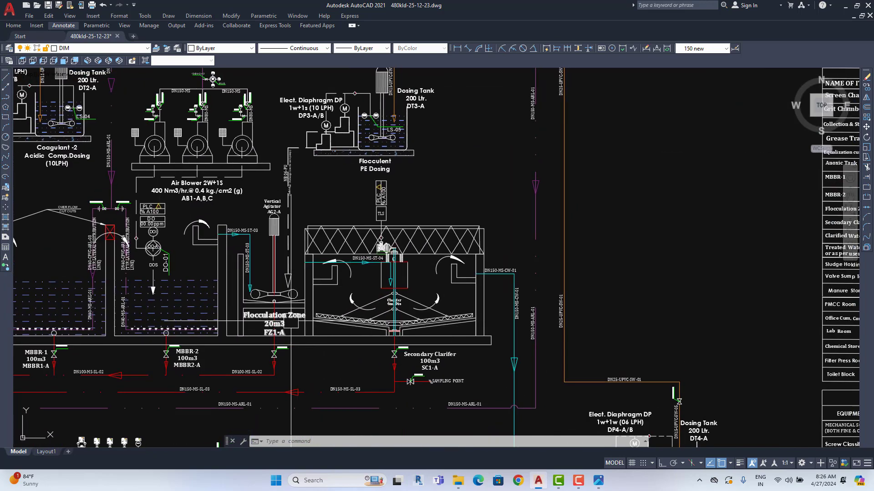
scroll(409, 369, up, 6)
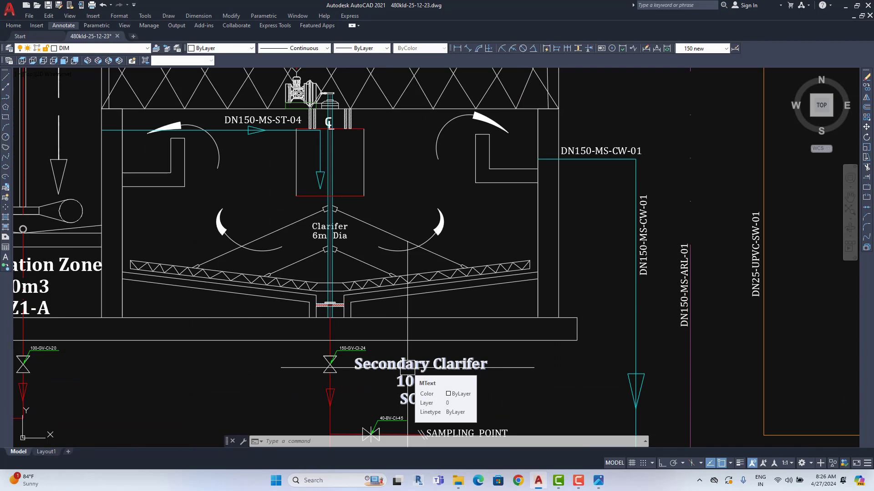
scroll(407, 368, down, 6)
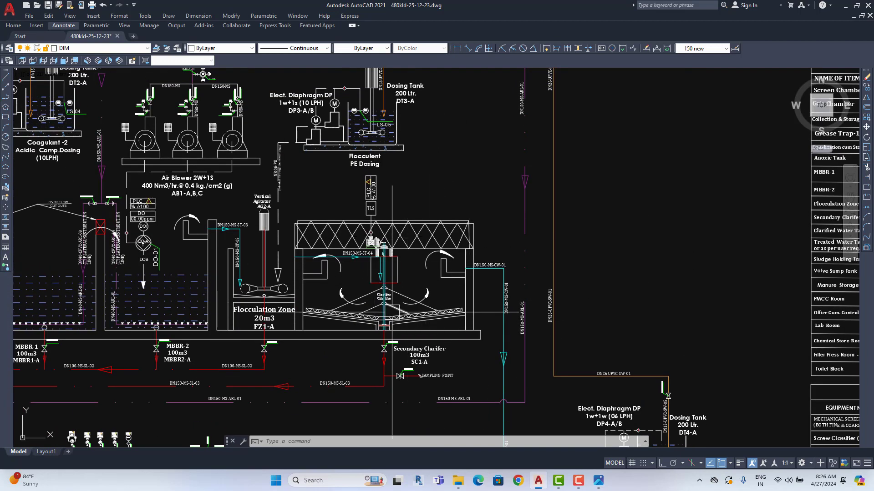
scroll(392, 312, up, 3)
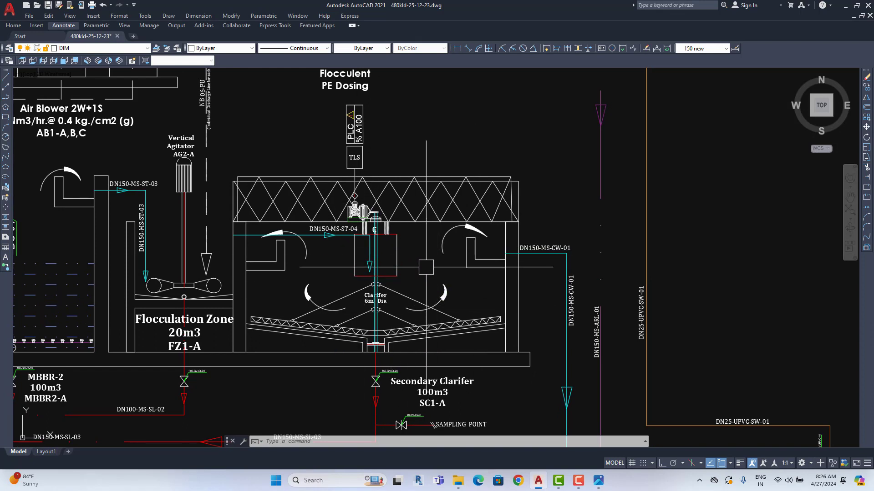
- Inspect the clarifier's DN150-MS-ST-04 inlet, central feed well, bottom scraper and overflow launders close up
middle_drag(425, 267, 402, 281)
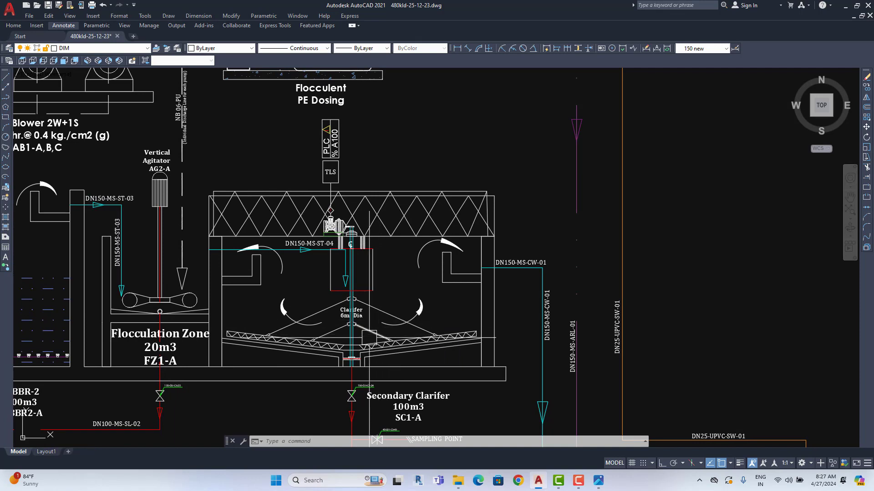
scroll(388, 320, down, 3)
scroll(406, 287, up, 4)
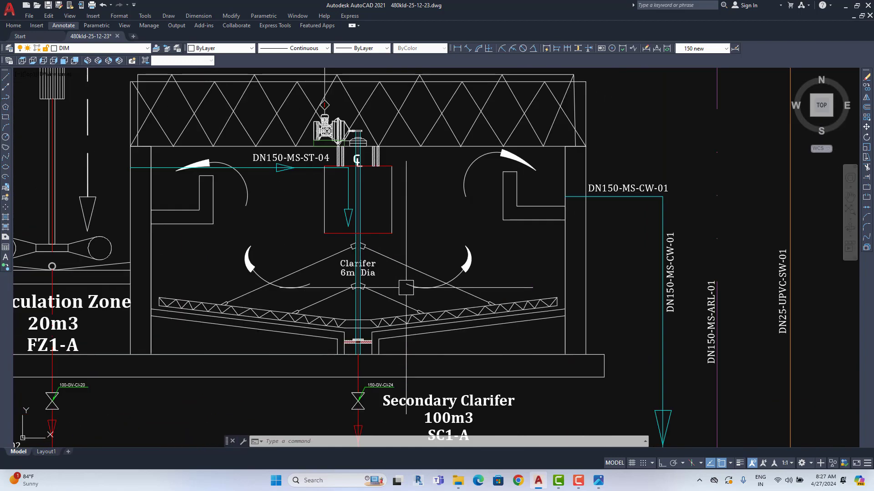
middle_drag(364, 273, 403, 236)
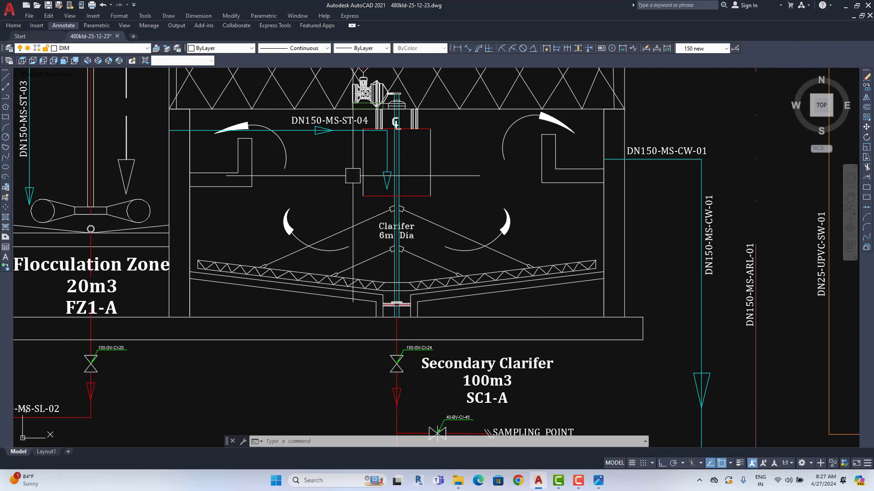
middle_drag(466, 191, 468, 209)
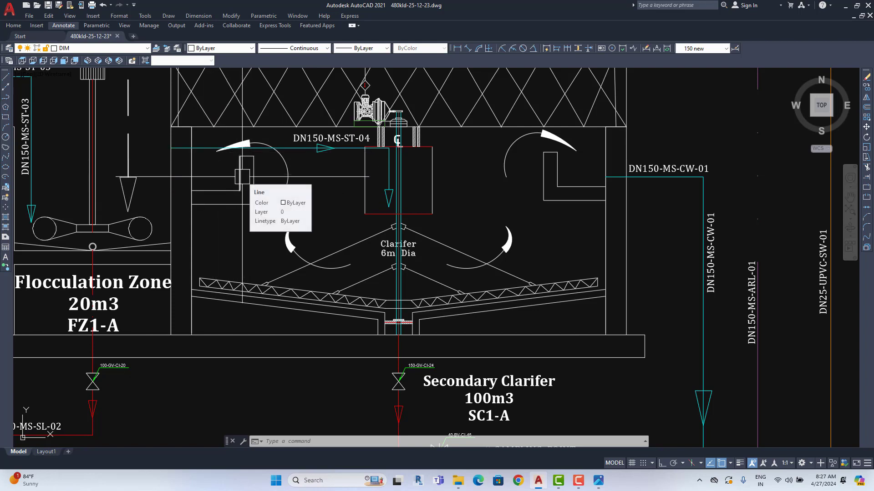
- Trace the DN150-MS-CW-01 line from the Secondary Clarifier to the Clarified Water Tank CWT1-A, and return to the clarifier's sludge outlet
scroll(242, 177, down, 5)
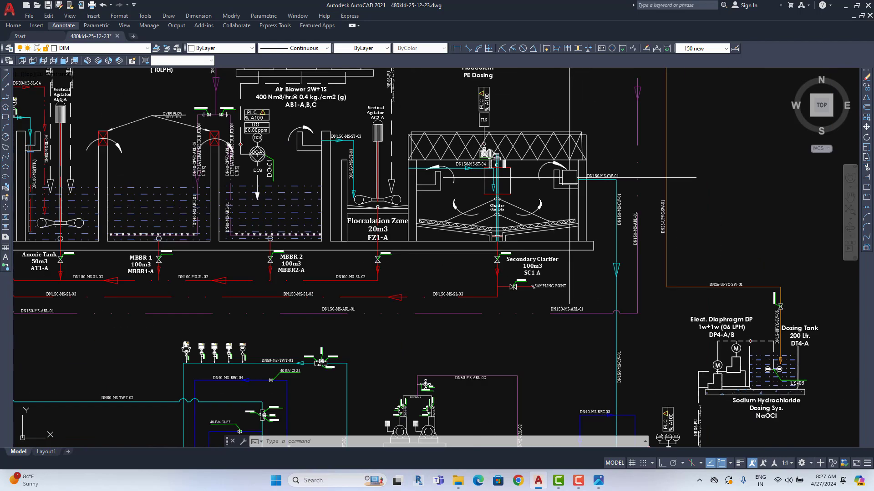
middle_drag(409, 204, 639, 265)
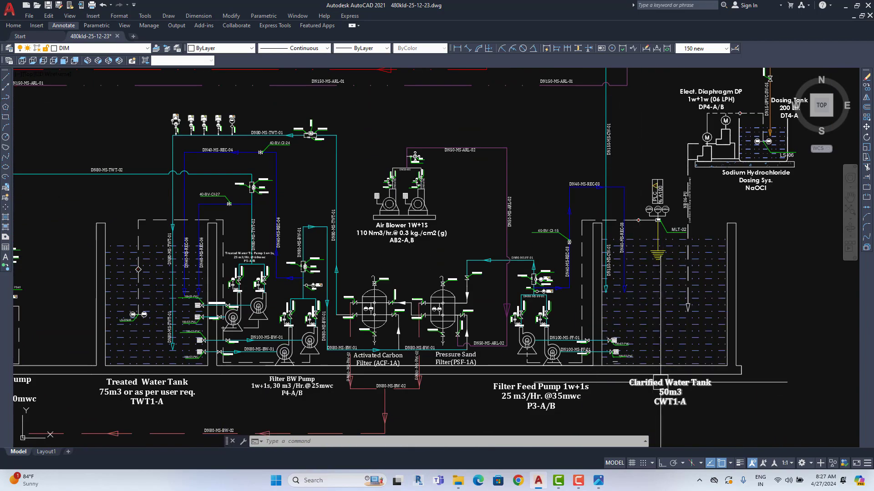
middle_drag(564, 262, 528, 437)
scroll(528, 437, up, 2)
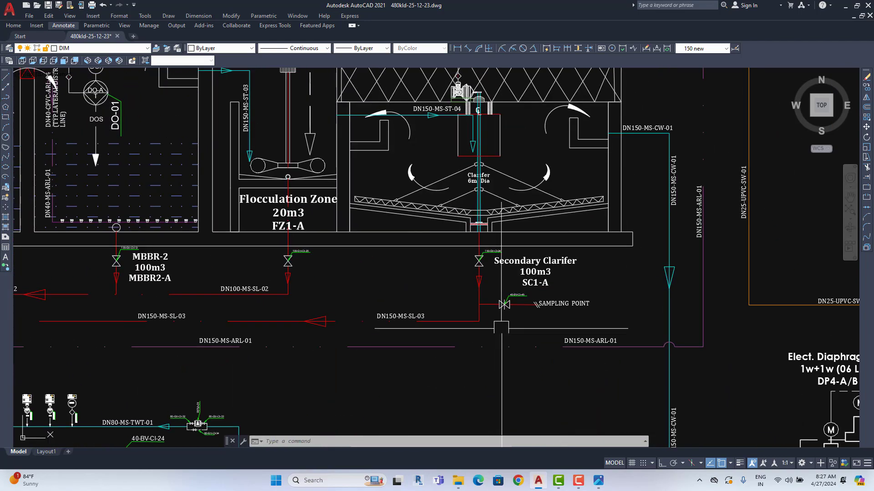
- Open the 9.Secondary Clarifer photo from the 480 KLD STP folder, view it enlarged, and dismiss the photo windows
scroll(529, 434, up, 2)
click(518, 481)
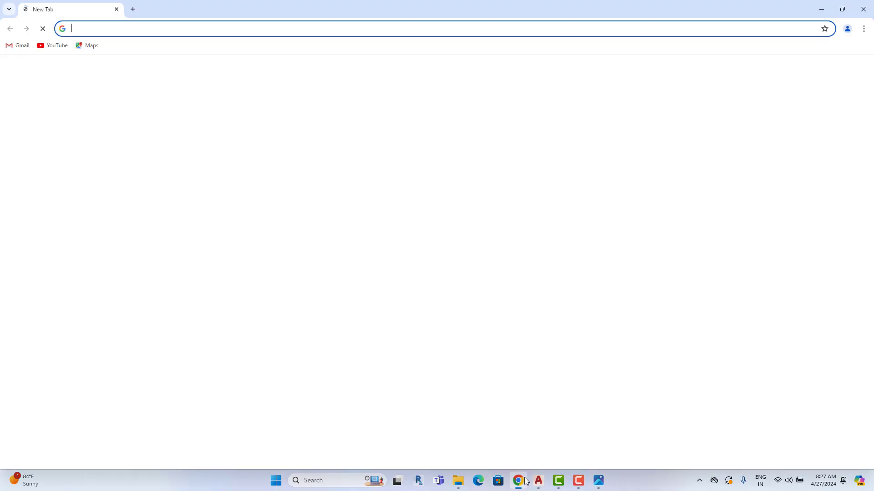
key(ctrl+w)
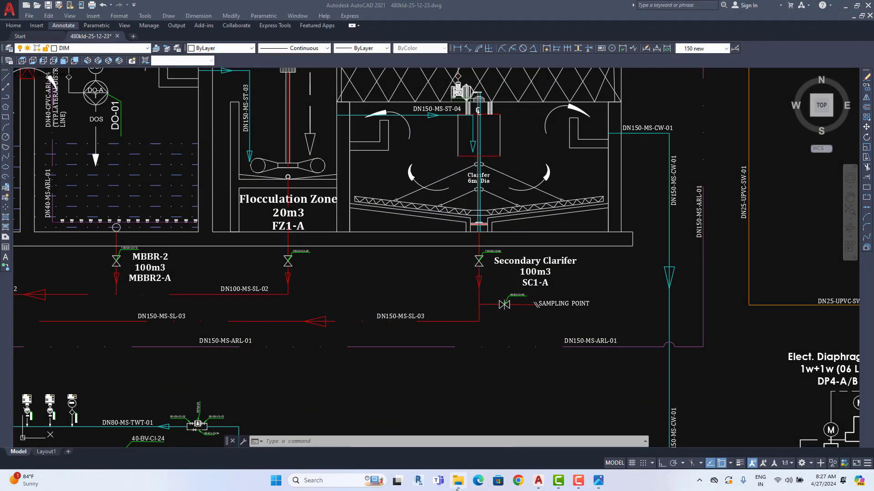
click(458, 481)
key(Return)
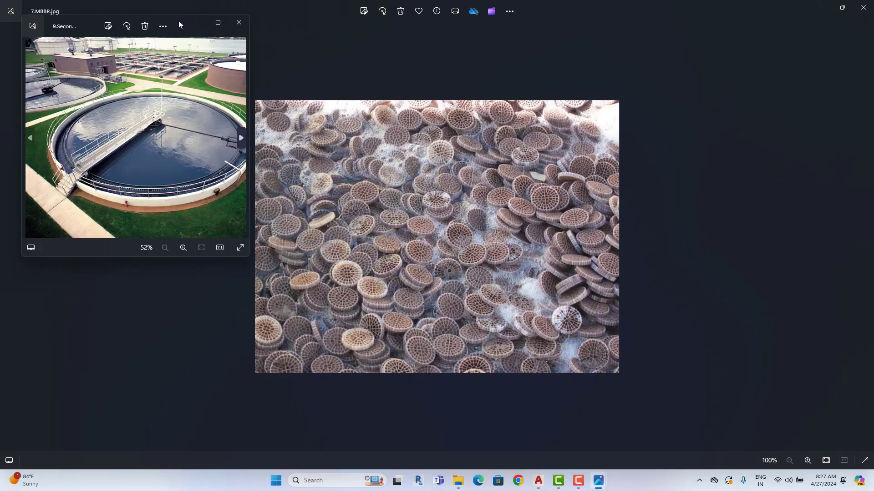
click(221, 22)
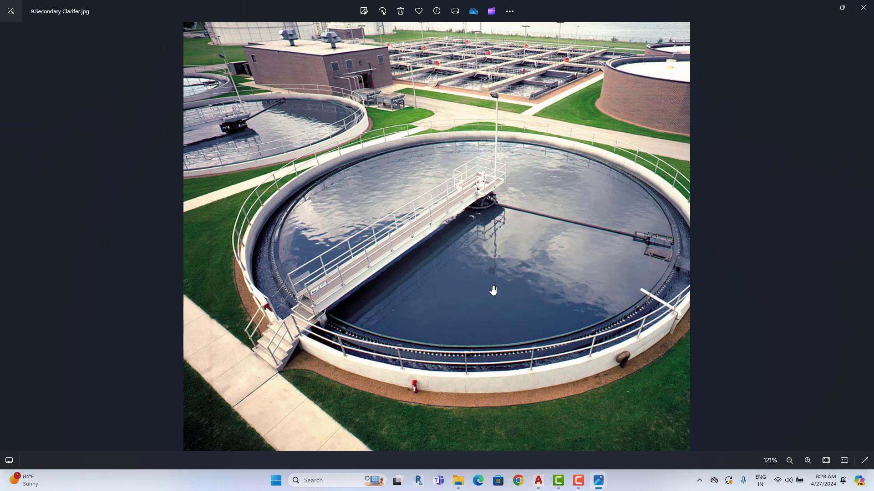
click(821, 7)
click(870, 7)
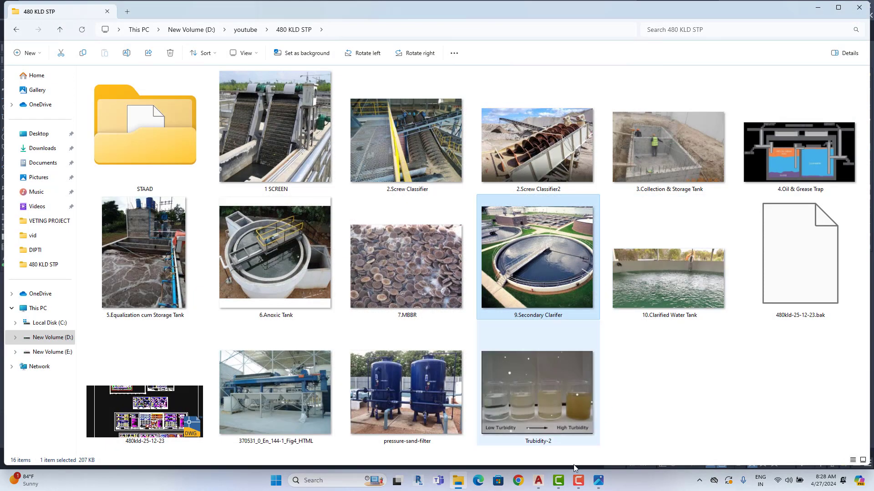
- Return to the AutoCAD drawing and examine the Clarified Water Tank CWT1-A beside the Filter Feed Pumps
click(539, 481)
scroll(505, 366, down, 5)
scroll(578, 344, up, 4)
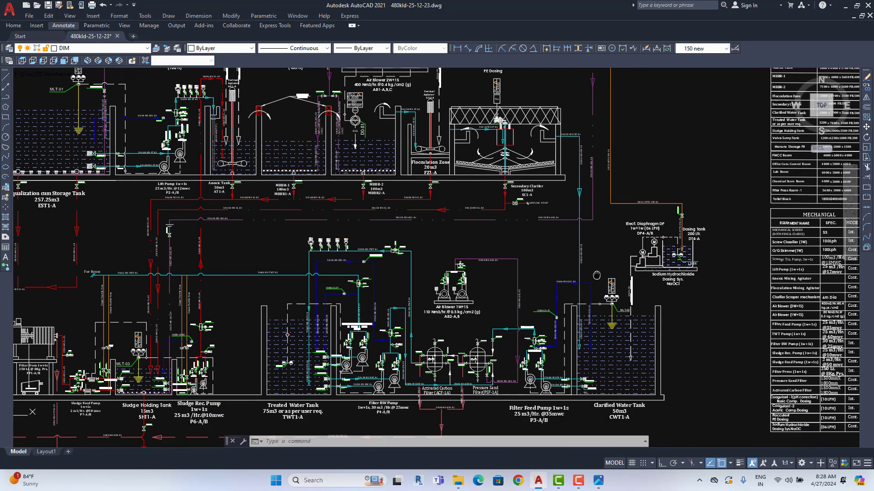
middle_drag(578, 345, 541, 372)
scroll(505, 359, up, 2)
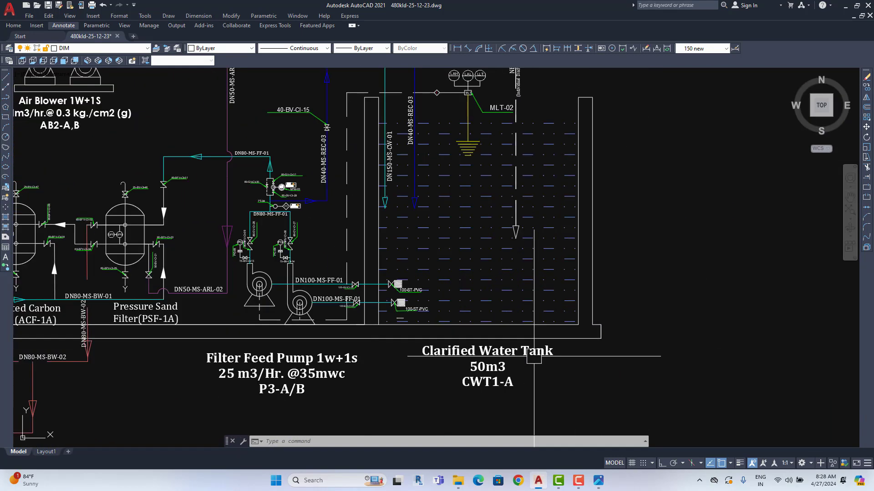
scroll(500, 360, down, 2)
scroll(398, 291, up, 2)
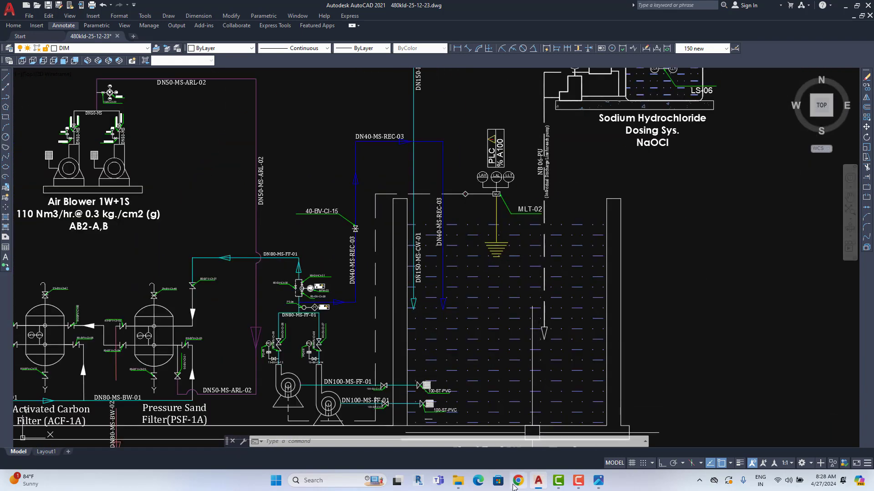
- View the 10.Clarified Water Tank photo from the project folder and close the open photos
click(458, 480)
double_click(673, 282)
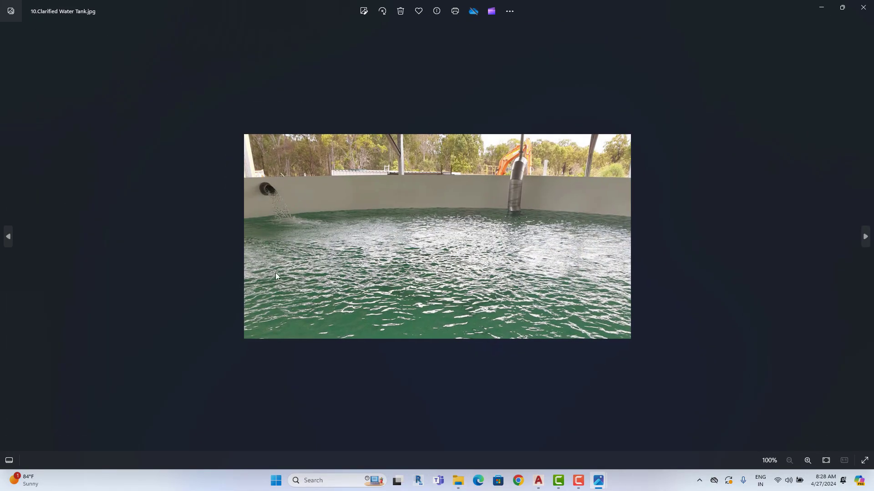
click(863, 7)
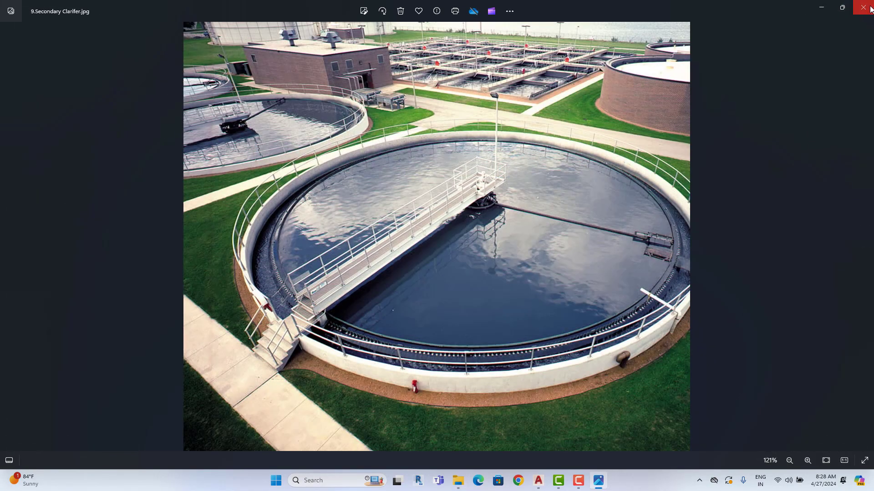
click(863, 7)
- Return to the drawing and examine the NaOCl dosing system DP4-A/B and DT4-A above the Clarified Water Tank
click(818, 7)
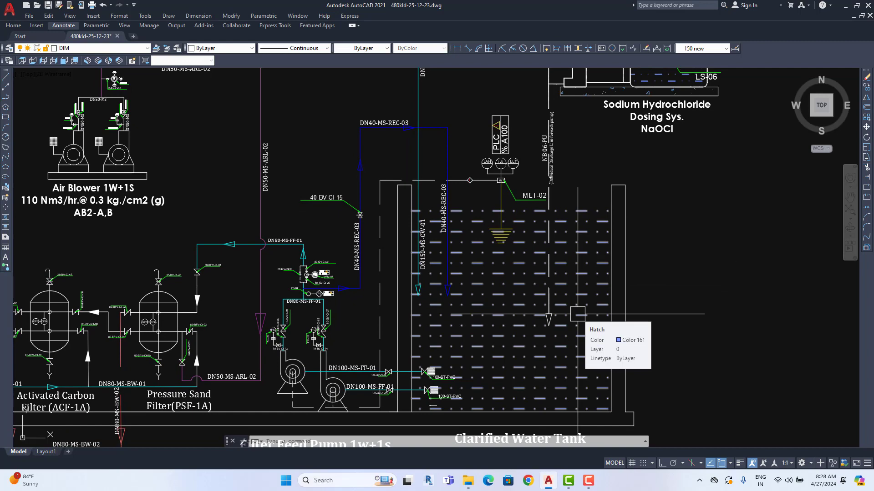
middle_drag(577, 313, 455, 427)
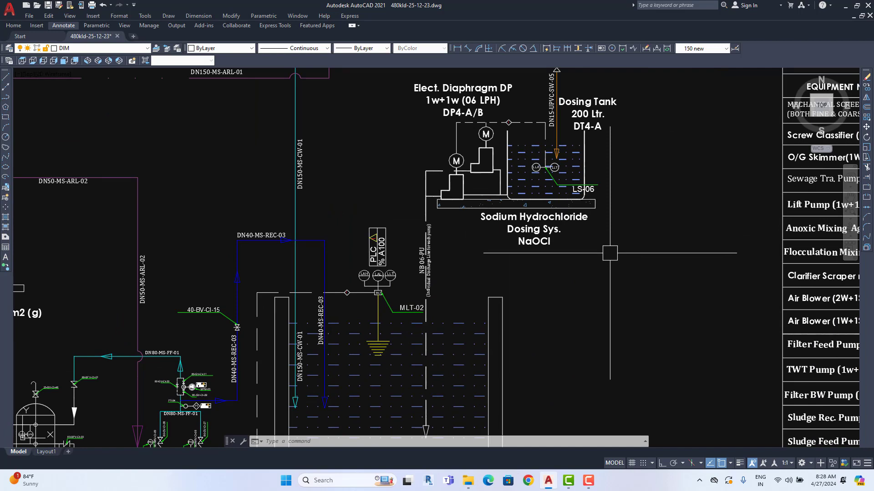
scroll(610, 253, down, 4)
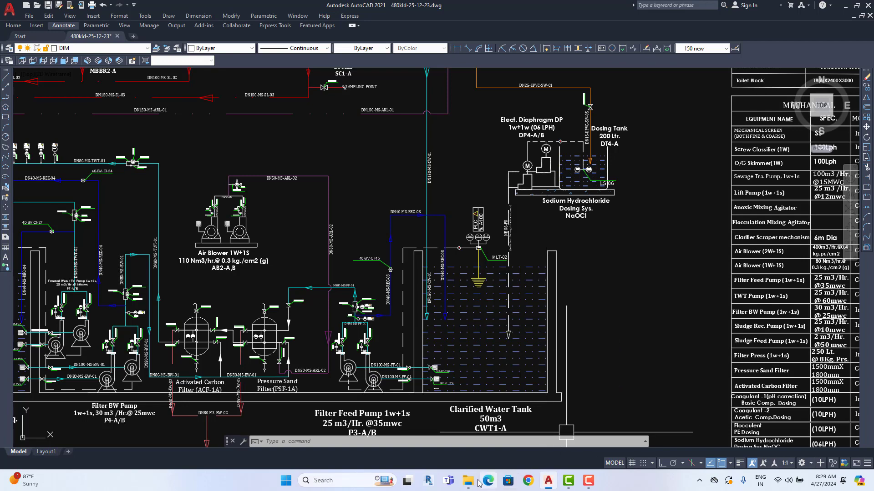
- View the Trubidity-2 photo comparing low and high turbidity samples, and close it
key(alt+Tab)
double_click(545, 397)
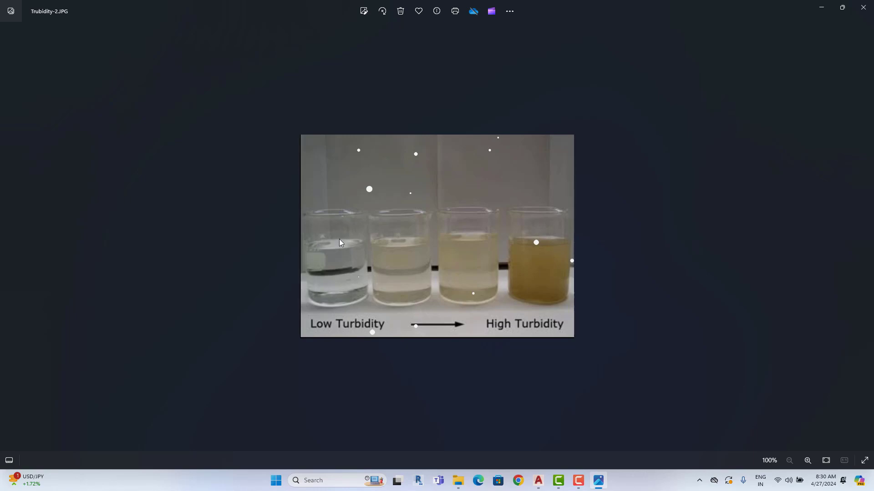
click(863, 7)
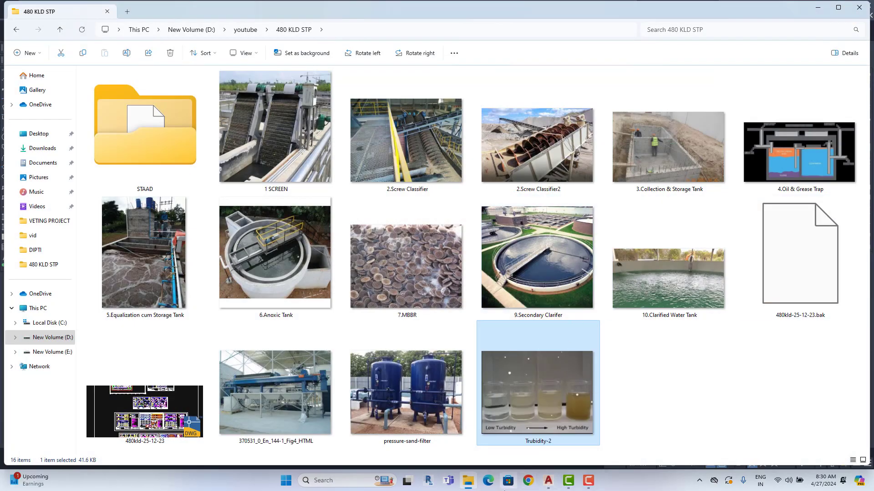
- Return to the AutoCAD drawing and examine the Pressure Sand Filter PSF-1A and Activated Carbon Filter ACF-1A
click(549, 480)
mouse_move(482, 348)
middle_down()
mouse_move(606, 296)
mouse_move(587, 337)
mouse_move(626, 296)
mouse_move(629, 343)
middle_up()
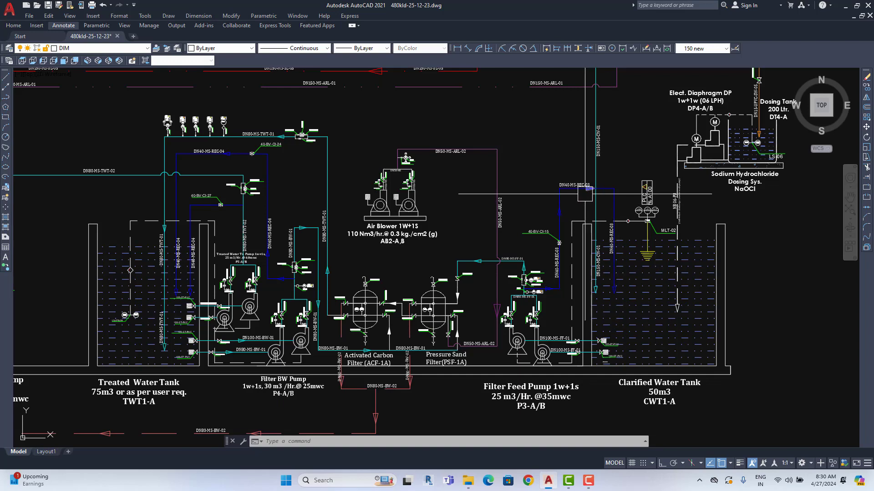
scroll(533, 349, up, 5)
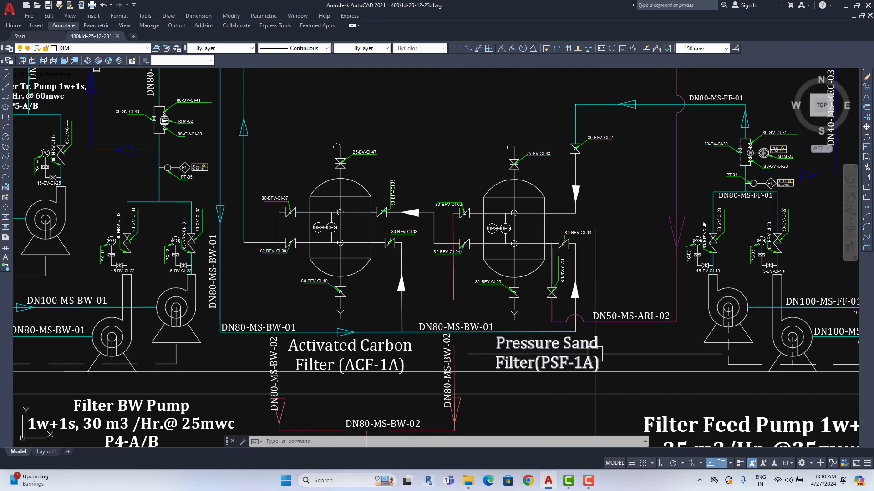
middle_drag(595, 354, 543, 354)
scroll(439, 332, down, 4)
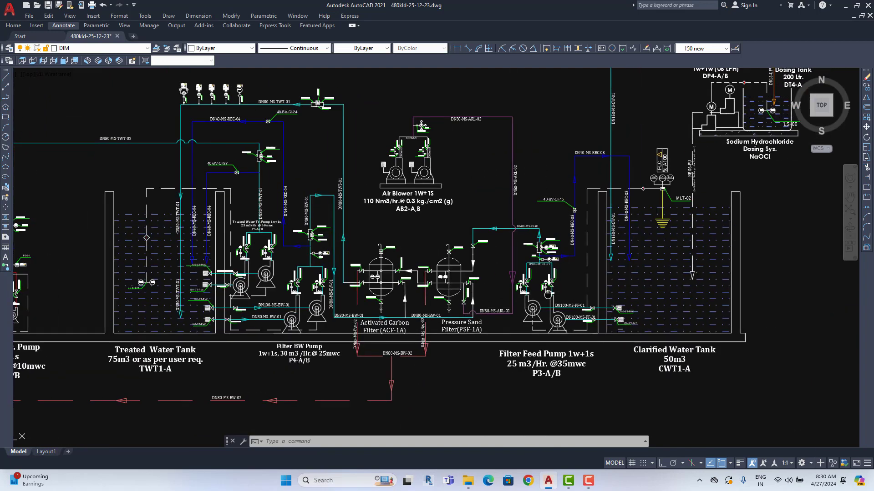
scroll(470, 304, up, 2)
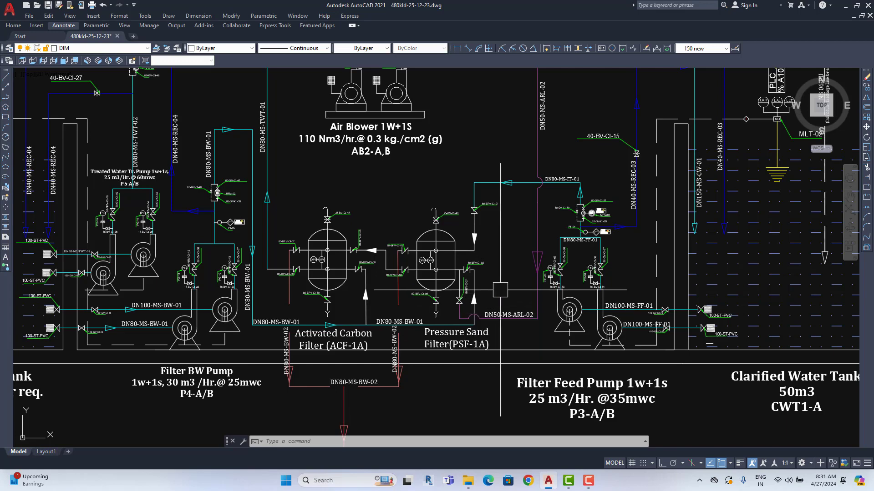
- View the pressure-sand-filter photo from the project folder and switch back to the AutoCAD drawing
click(468, 481)
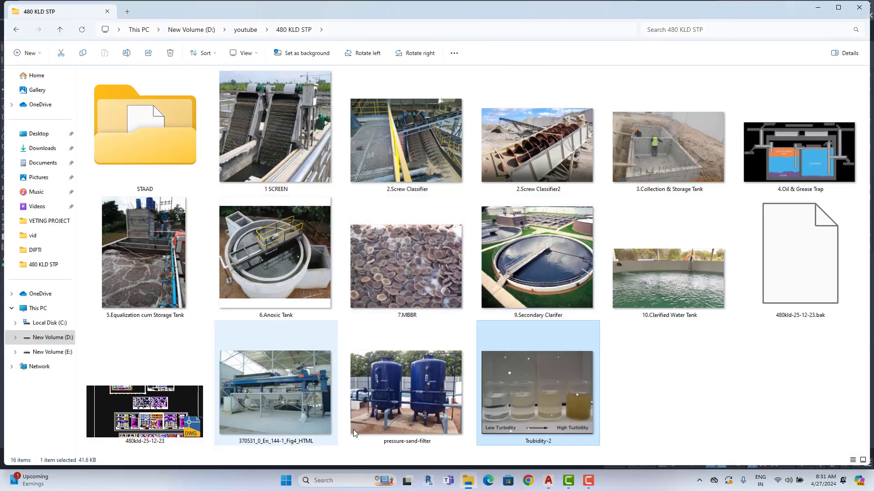
double_click(414, 339)
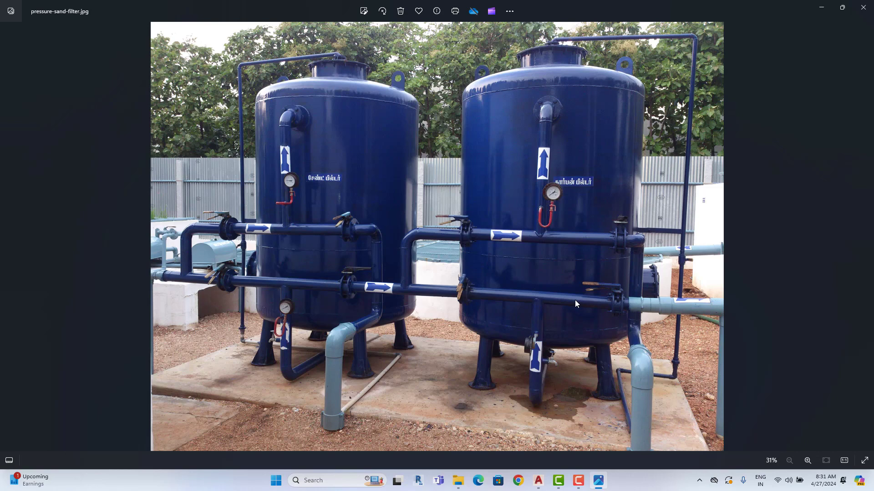
key(alt+Tab)
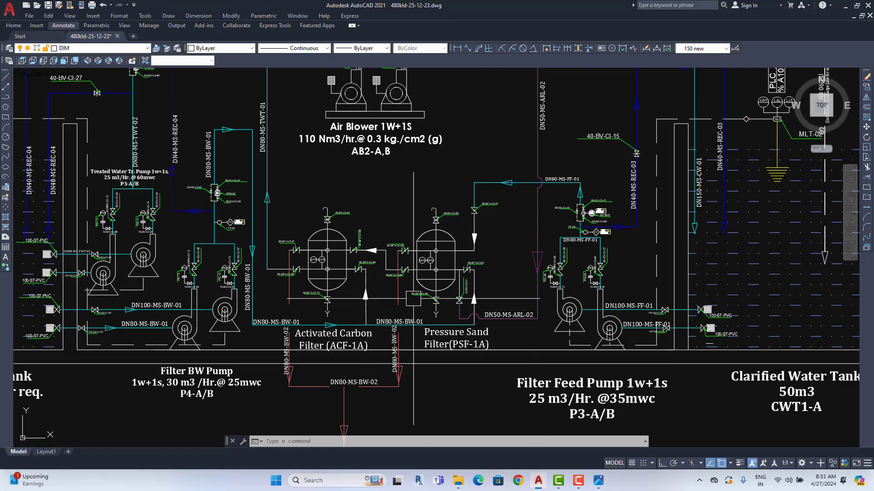
- Examine the piping around the two filter vessels, including the DN80-MS-BW-01 and DN80-MS-BW-02 backwash lines
scroll(414, 299, up, 2)
scroll(414, 285, down, 2)
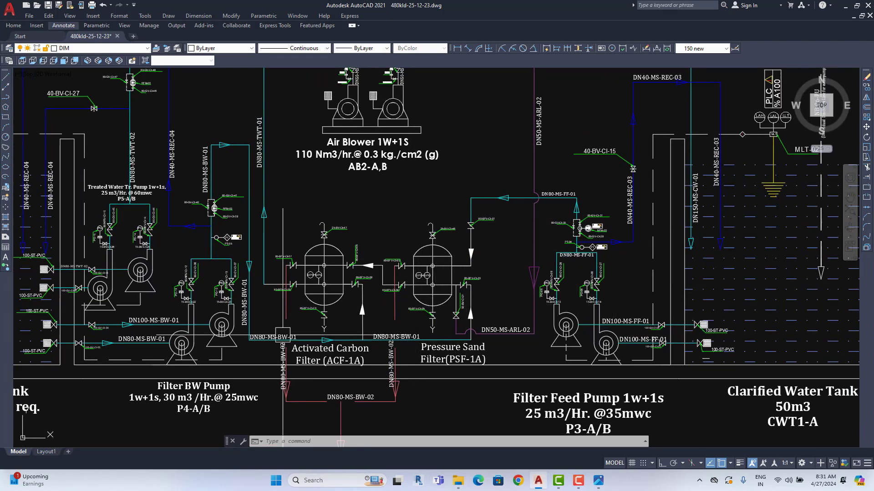
scroll(361, 314, down, 2)
scroll(361, 301, up, 2)
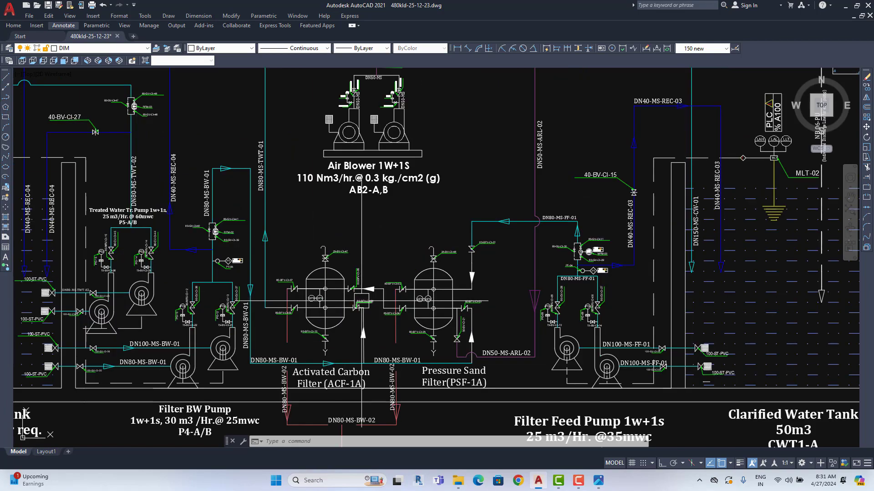
scroll(417, 260, down, 2)
- Examine the Clarified Water Tank's connections to the Filter Feed Pumps P3-A/B and the DN40-MS-REC-03 recirculation line
scroll(501, 255, up, 2)
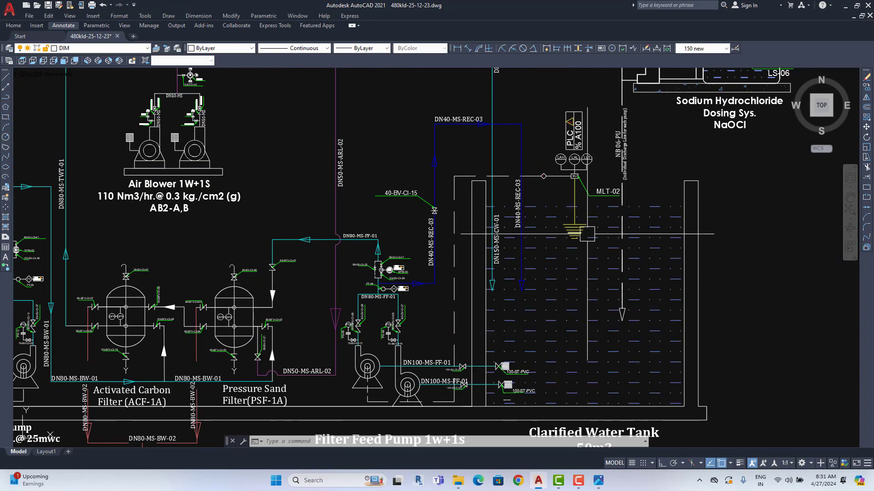
scroll(587, 234, down, 2)
scroll(583, 318, up, 2)
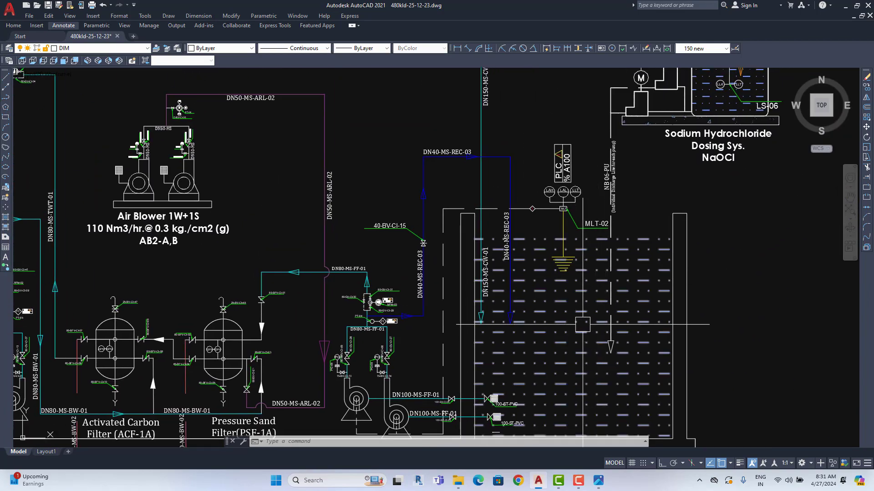
middle_drag(582, 324, 590, 251)
middle_drag(529, 254, 601, 266)
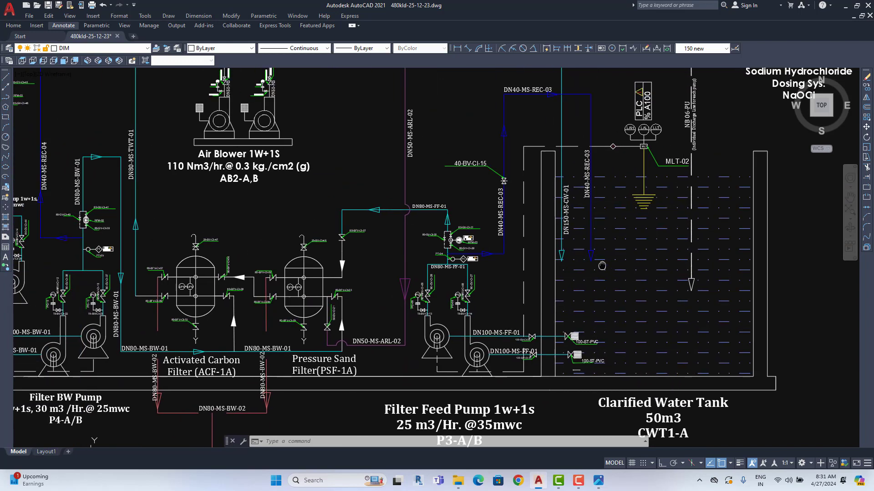
scroll(601, 266, down, 3)
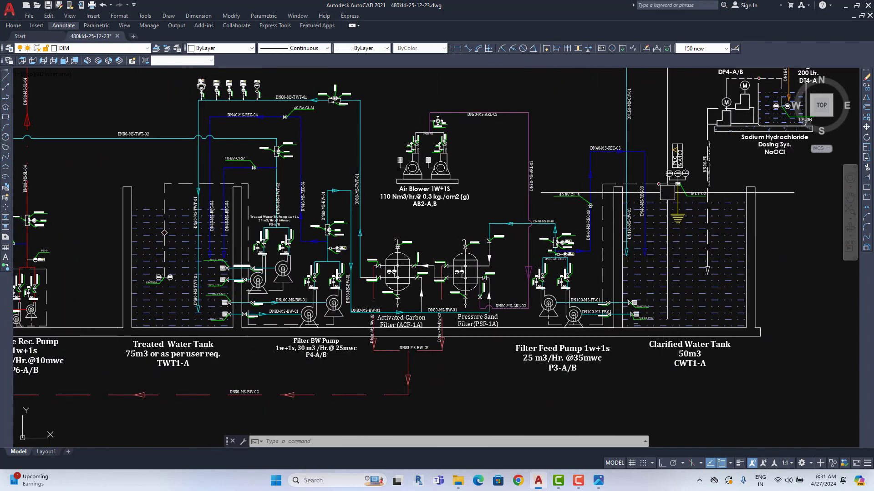
- Inspect the valves and connections of the Pressure Sand Filter and the Activated Carbon Filter close up
scroll(477, 294, up, 4)
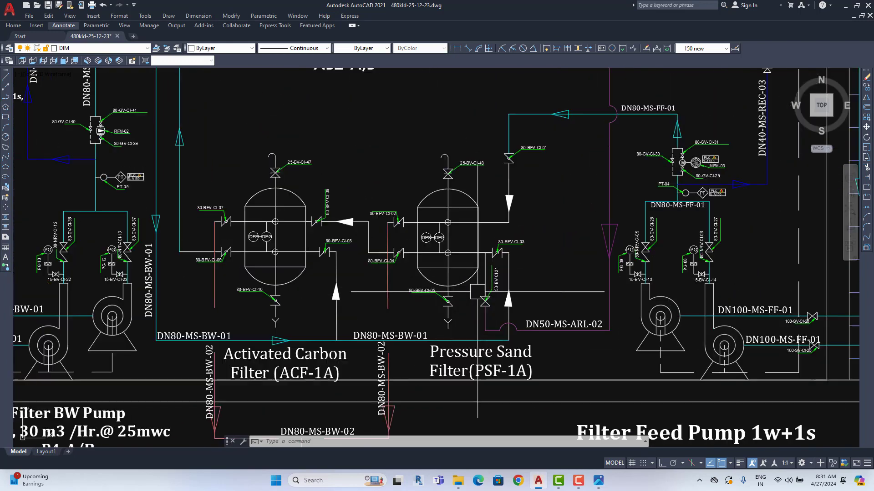
middle_drag(477, 291, 478, 300)
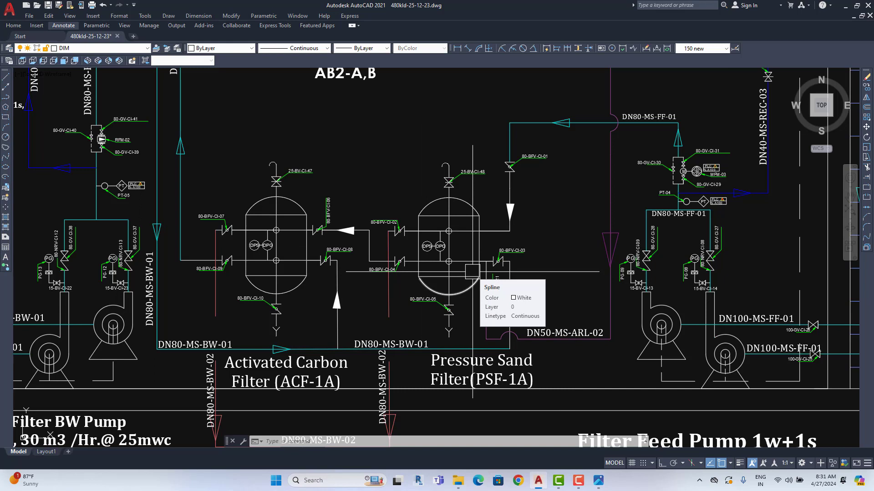
middle_drag(432, 271, 546, 265)
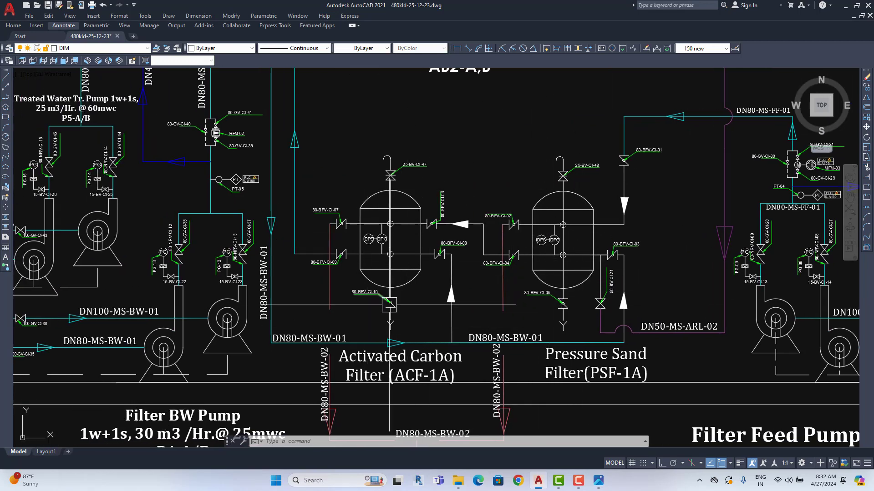
middle_drag(389, 304, 397, 307)
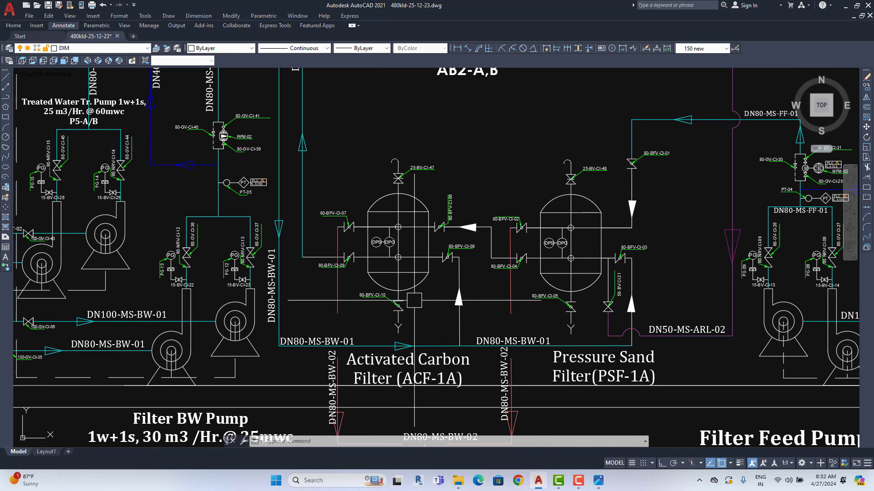
- Review the filtration section from the Clarified Water Tank through the filters to the Treated Water Tank TWT1-A
scroll(414, 300, down, 4)
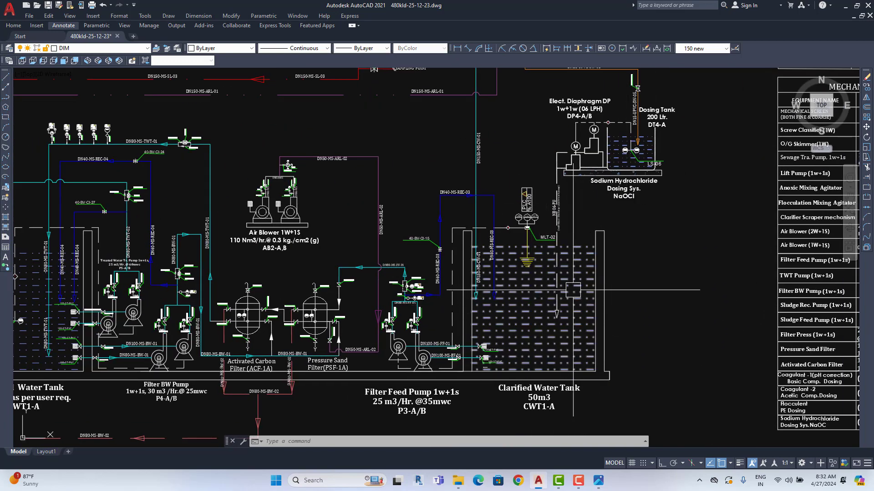
middle_drag(557, 331, 635, 306)
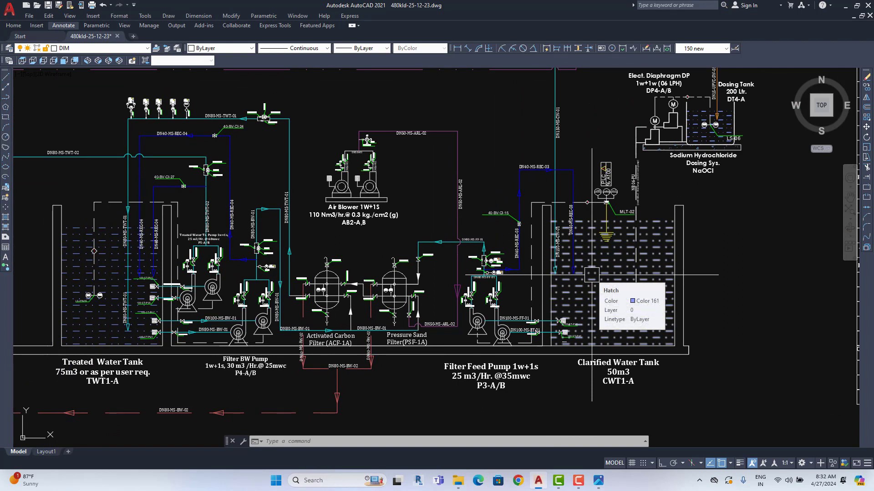
scroll(307, 307, up, 2)
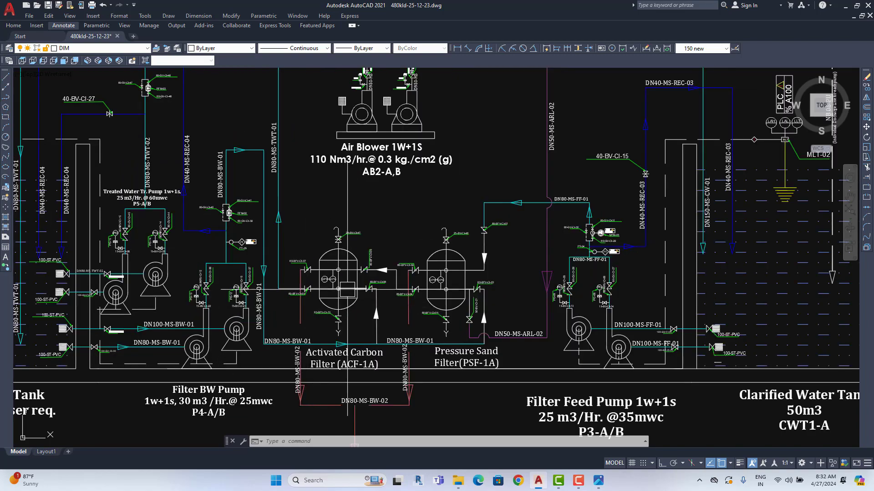
- Examine the Pressure Sand Filter and Activated Carbon Filter between the Clarified Water Tank and the Treated Water Tank TWT1-A
scroll(386, 323, up, 1)
scroll(386, 322, down, 3)
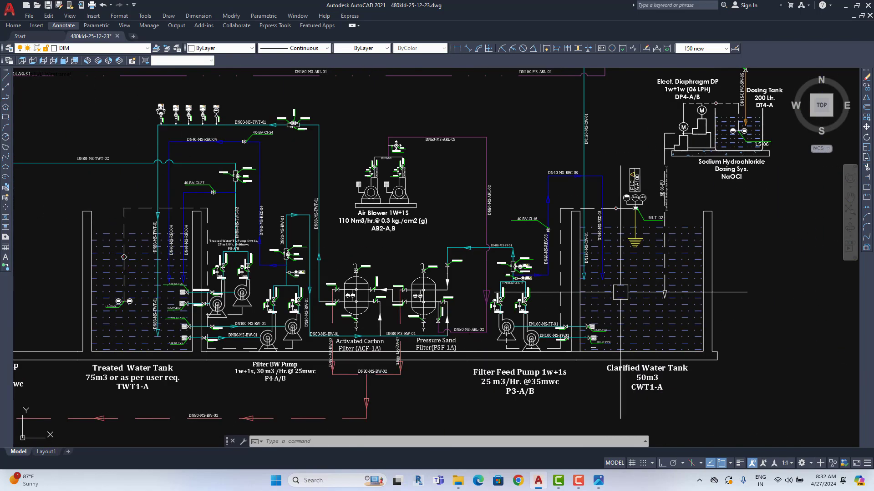
scroll(349, 295, up, 4)
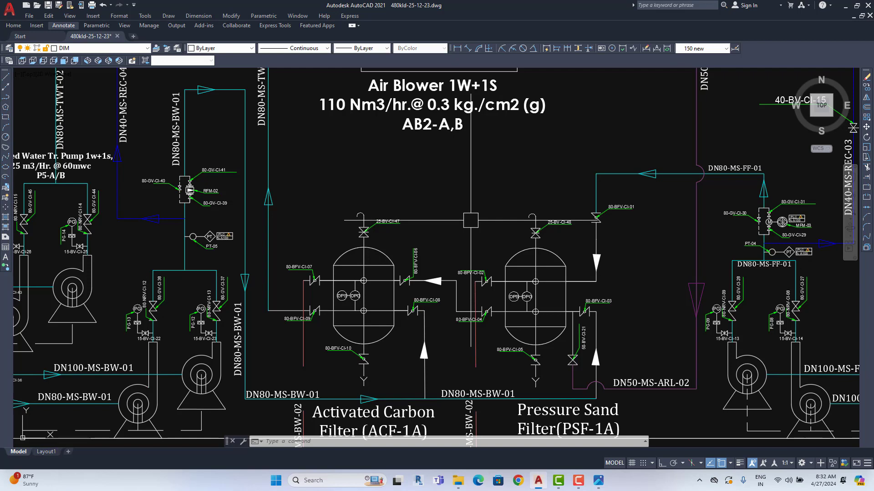
scroll(459, 309, down, 4)
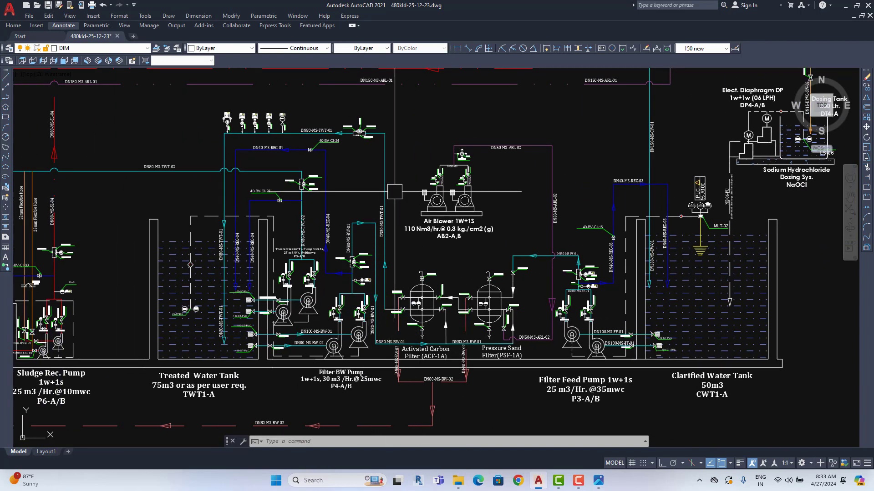
mouse_move(218, 376)
middle_down()
mouse_move(316, 350)
mouse_move(359, 351)
middle_up()
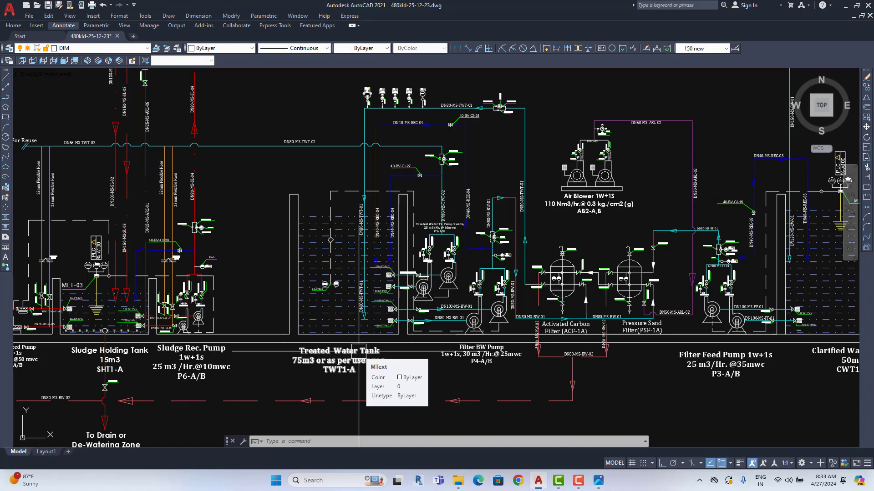
- Trace sludge lines DN100-MS-SL-02 and DN150-MS-SL-03 beneath the Anoxic Tank, MBBR tanks, Flocculation Zone and Secondary Clarifier
scroll(360, 357, down, 10)
scroll(556, 120, up, 6)
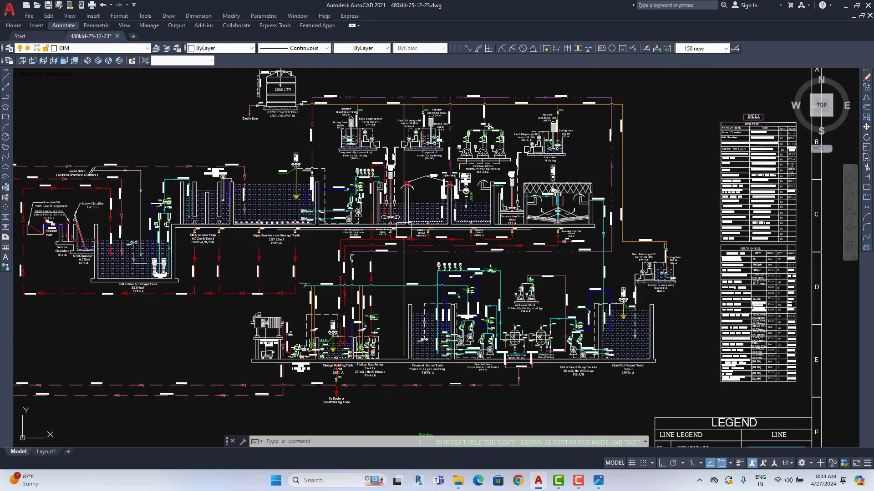
scroll(556, 120, up, 1)
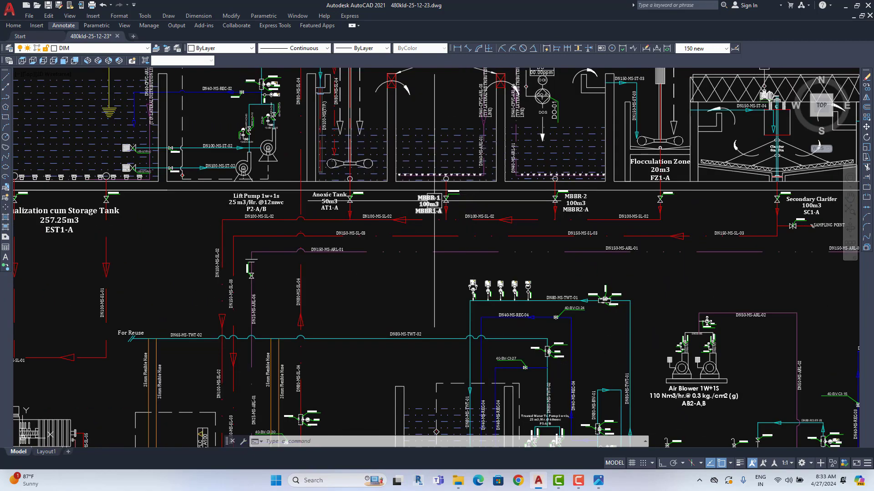
scroll(504, 237, up, 1)
scroll(504, 238, down, 2)
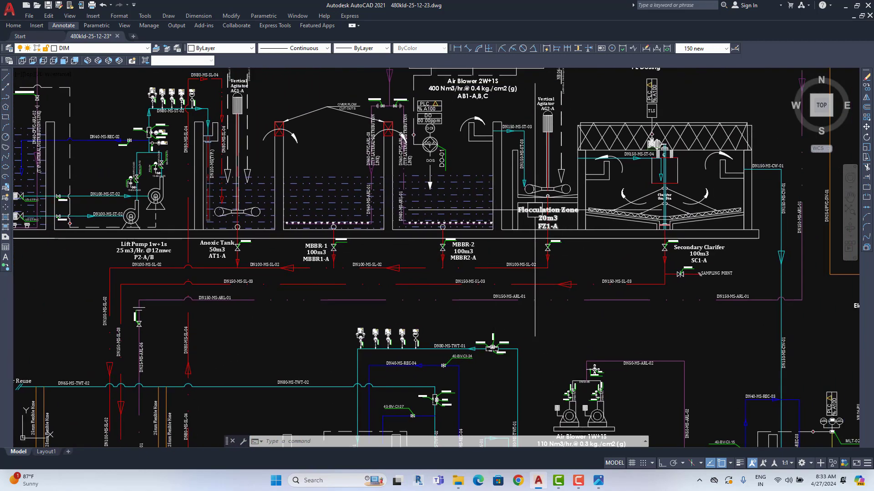
scroll(620, 256, up, 2)
middle_drag(198, 203, 430, 182)
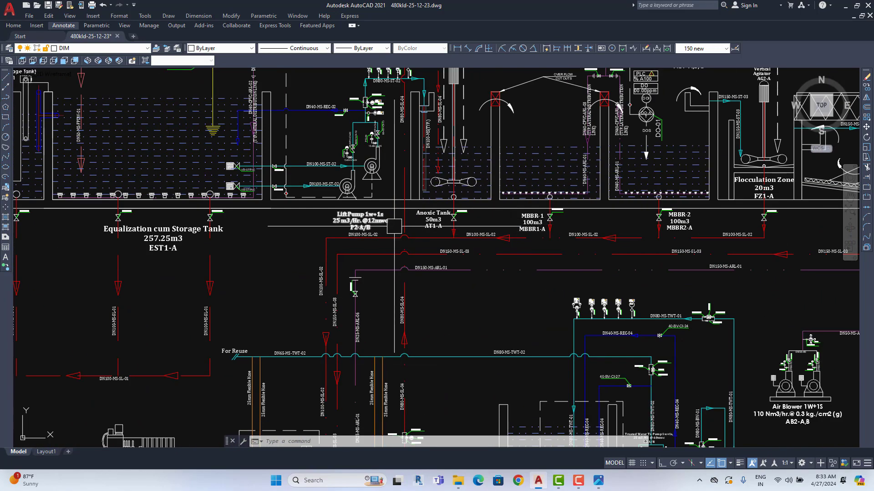
scroll(430, 182, down, 4)
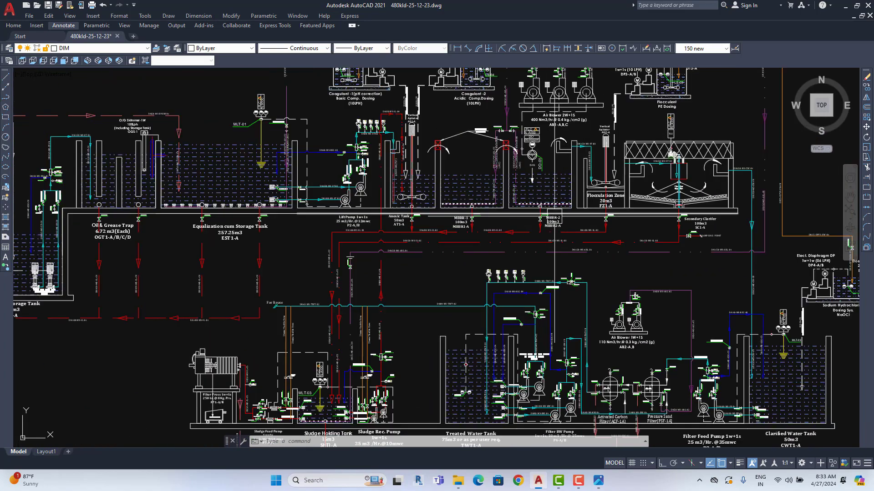
- Examine the Sludge Holding Tank SHT1-A, its incoming sludge lines and the Sludge Rec. Pumps P6-A/B with return line DN80-MS-SL-04
scroll(412, 267, up, 2)
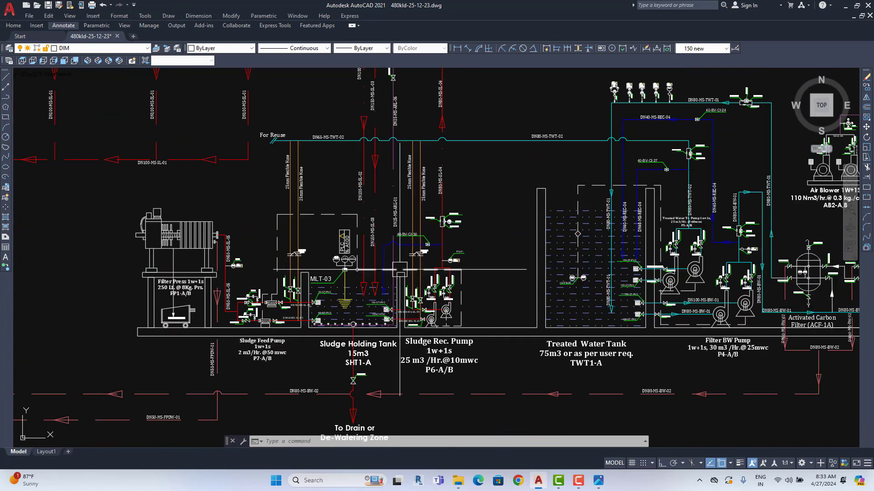
scroll(299, 334, up, 2)
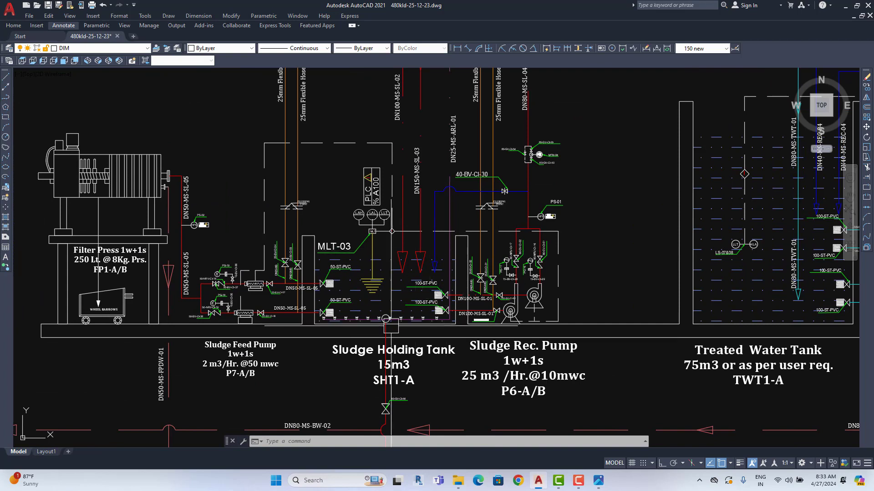
middle_drag(412, 273, 411, 282)
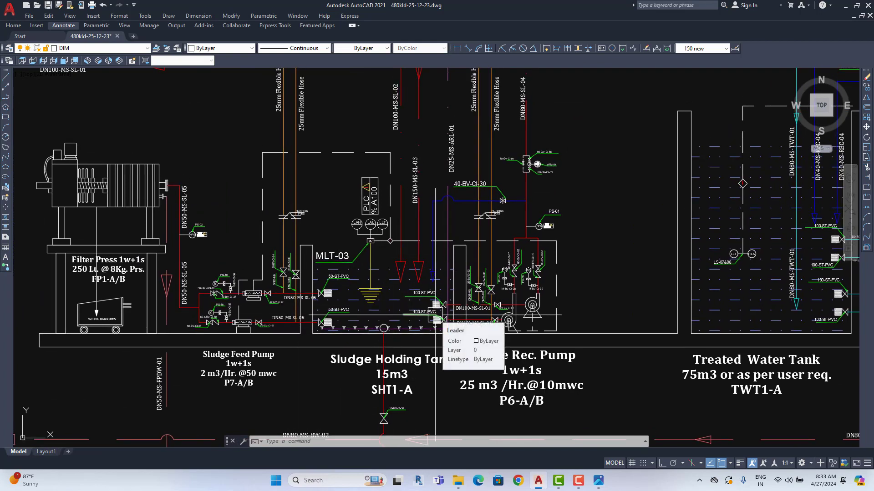
middle_drag(436, 319, 438, 350)
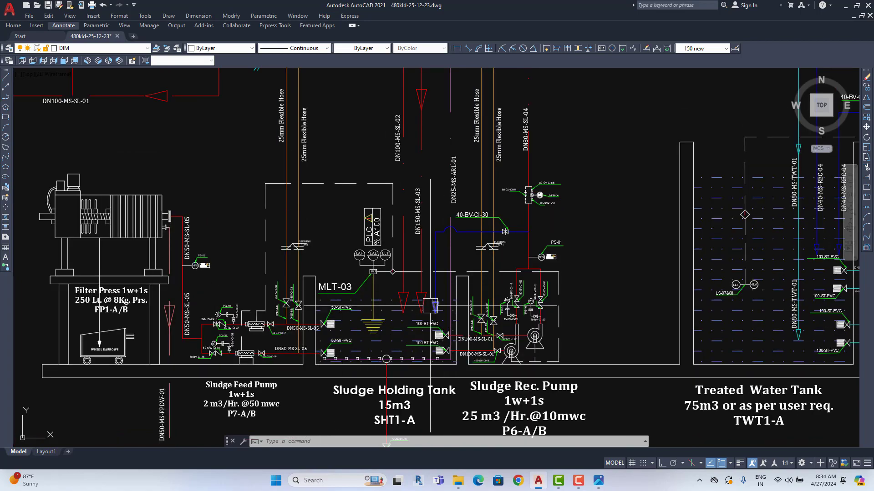
scroll(407, 379, down, 5)
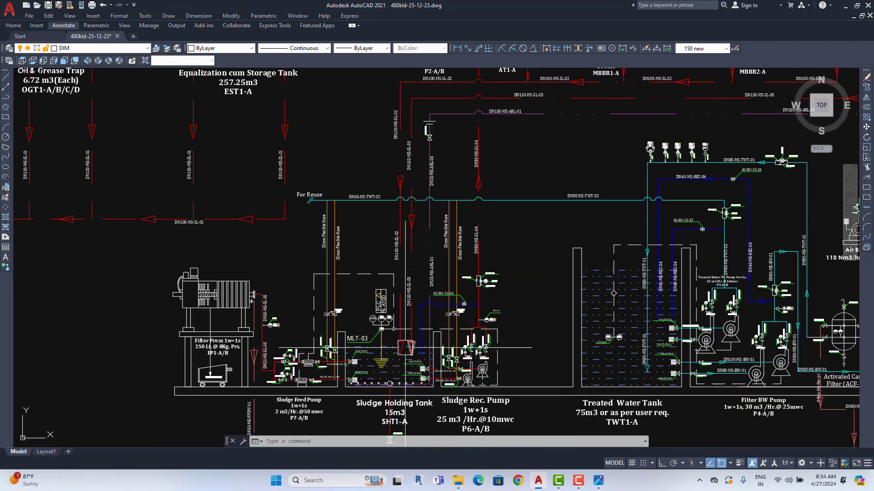
scroll(407, 355, up, 3)
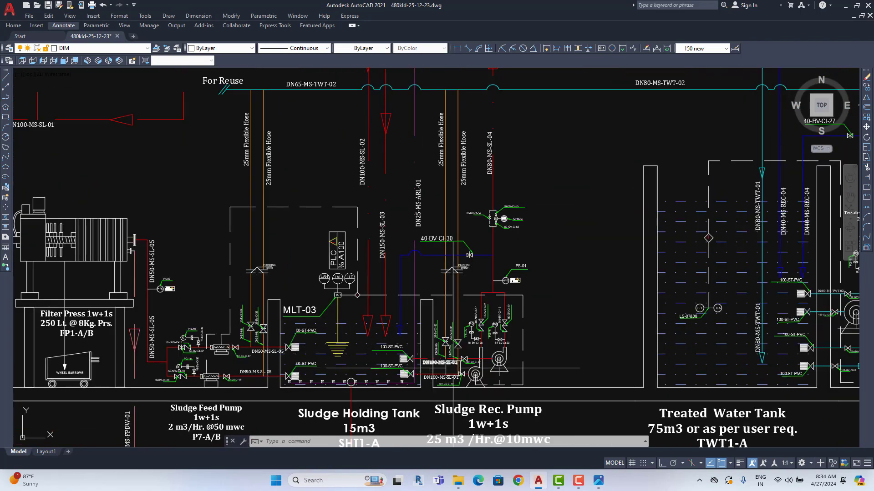
scroll(455, 318, down, 4)
scroll(482, 296, up, 1)
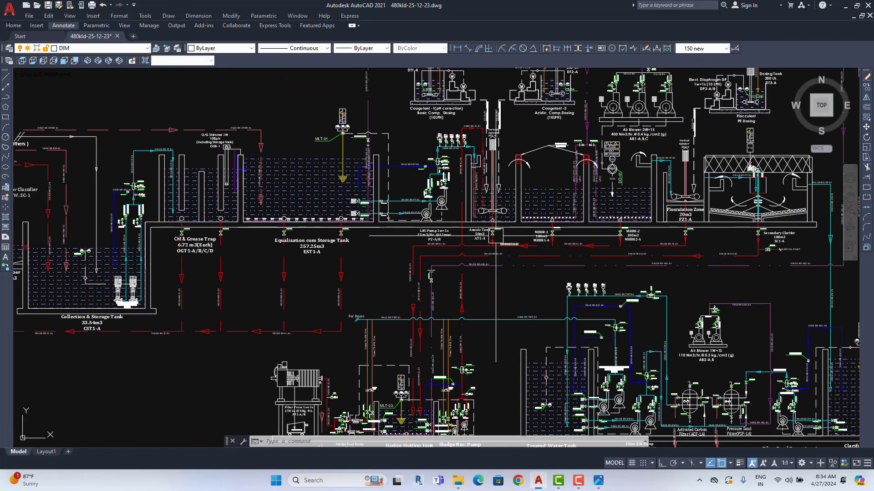
- Follow the sludge feed from the holding tank to Filter Press FP1-A/B and view the filter press reference photo
scroll(371, 437, up, 4)
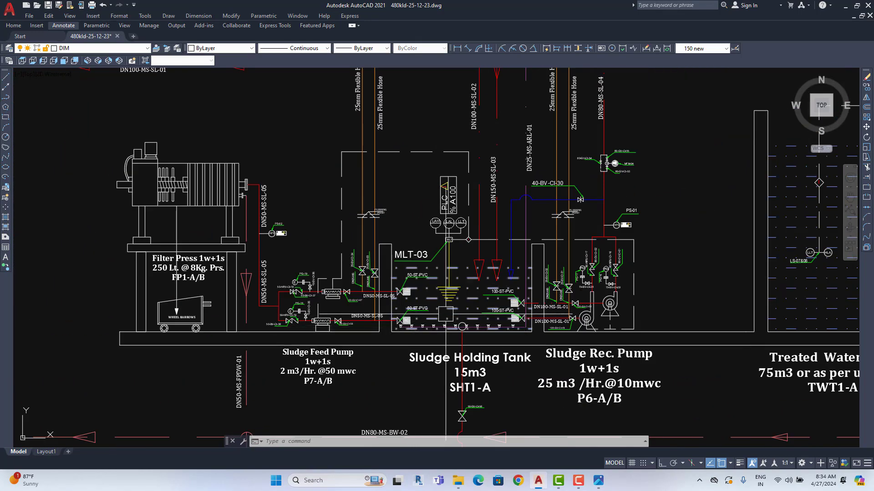
middle_drag(455, 364, 503, 370)
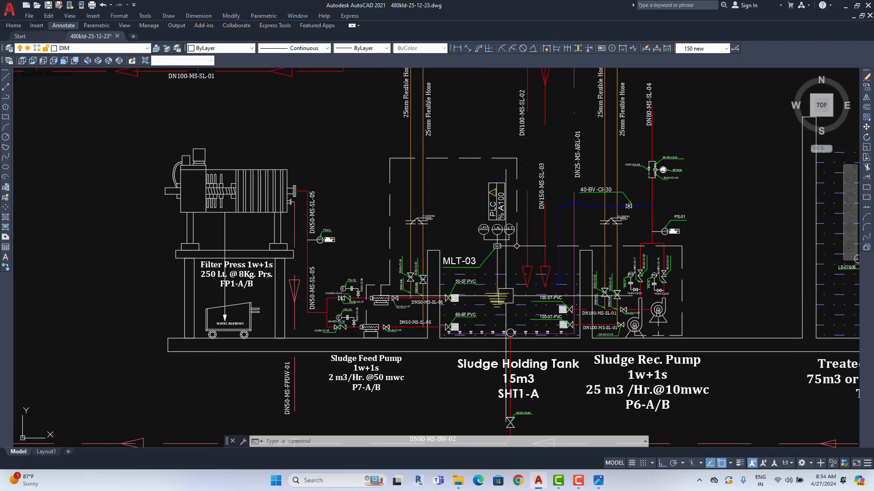
middle_drag(311, 211, 388, 218)
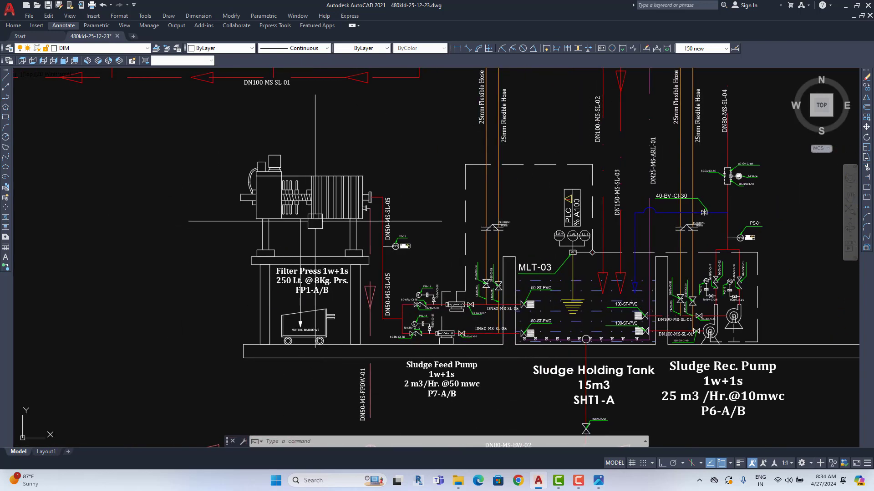
mouse_move(598, 486)
click(638, 439)
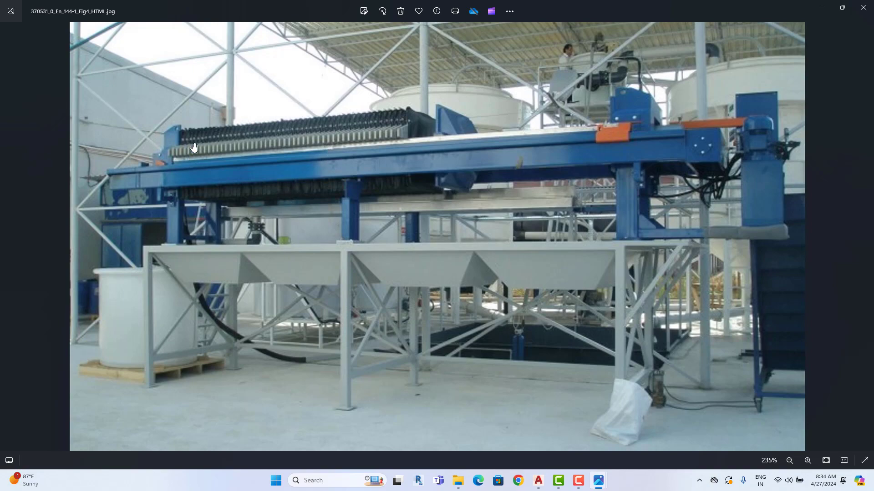
click(820, 6)
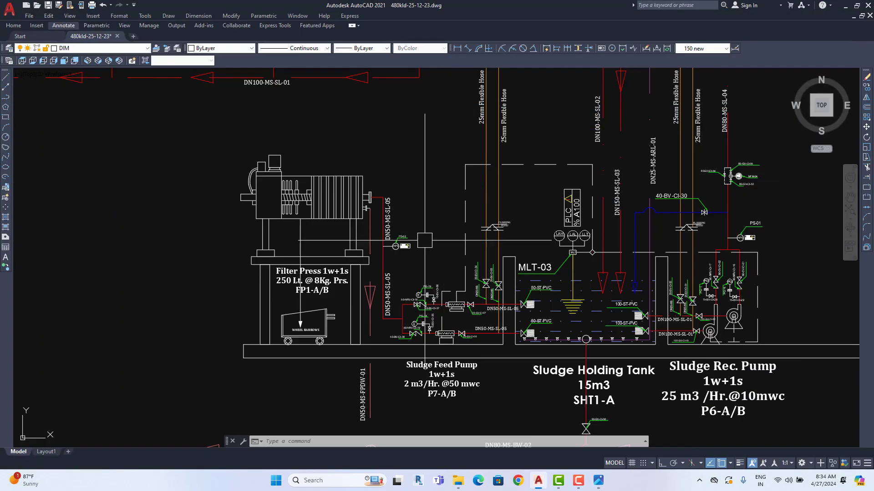
- Inspect the wheel barrow under the filter press, the Sludge Feed Pumps P7-A/B and the DN50-MS-FPDW-01 line
scroll(333, 294, up, 5)
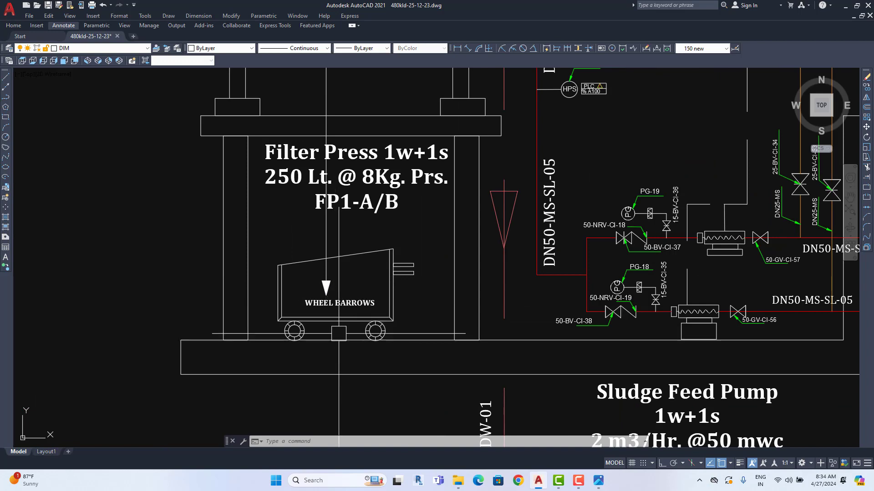
scroll(339, 339, down, 5)
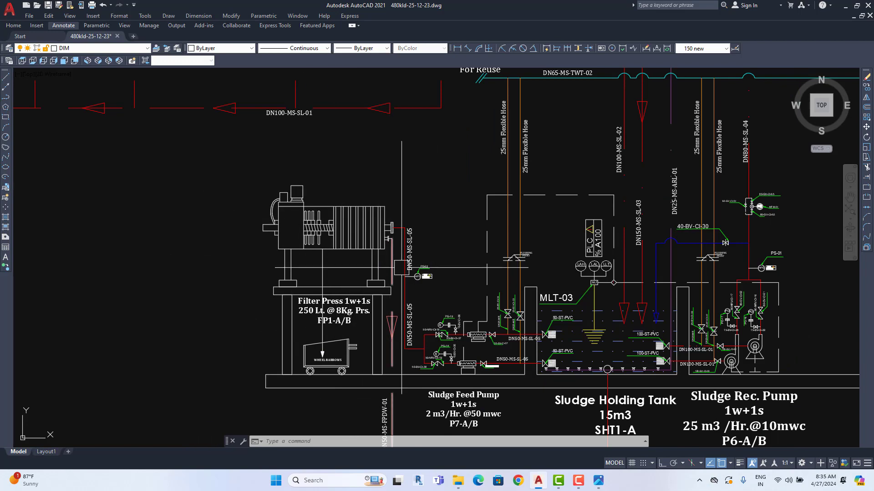
middle_drag(605, 426, 444, 403)
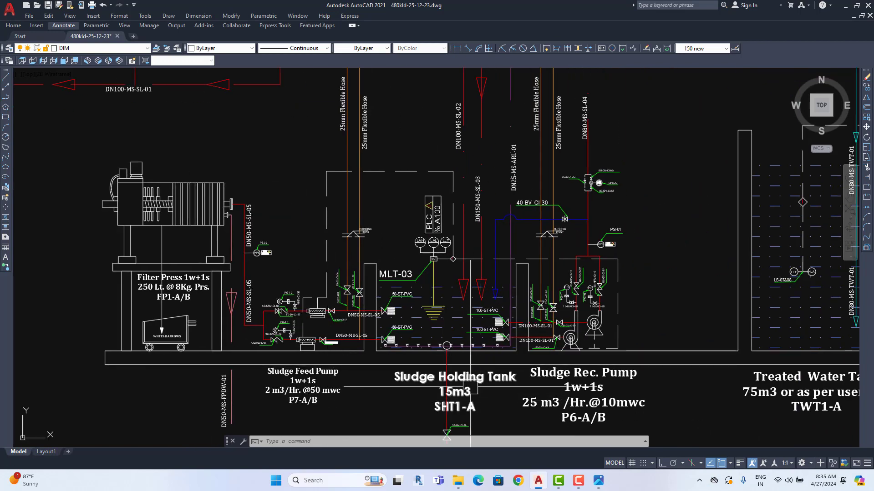
middle_drag(535, 361, 483, 352)
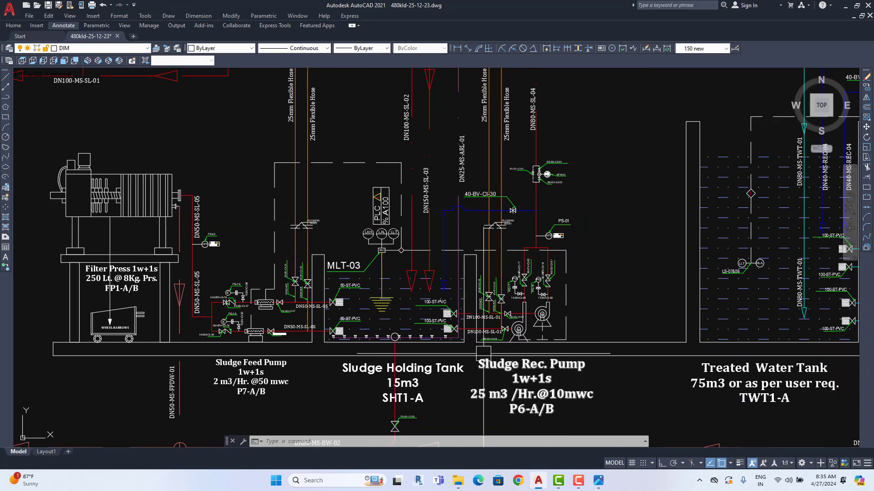
- Trace the DN80-MS-BW-02 backwash and filter press drain lines across the diagram back to the inlet section
scroll(507, 355, down, 5)
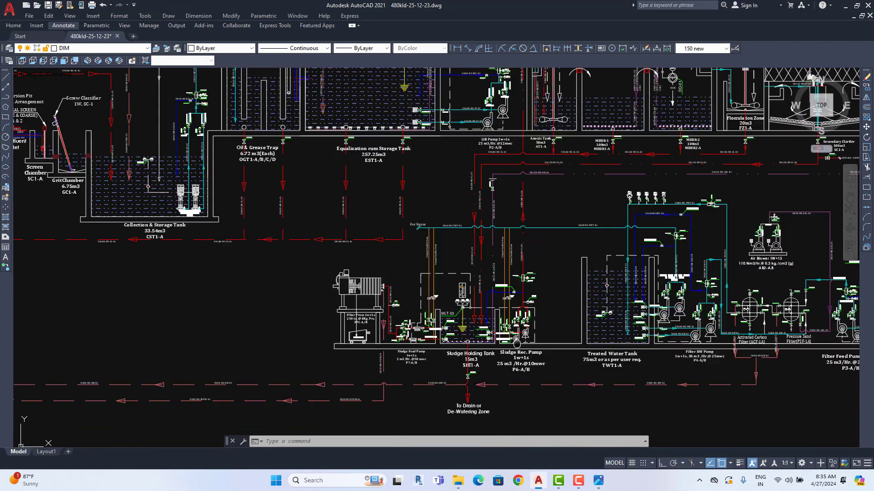
scroll(471, 325, down, 3)
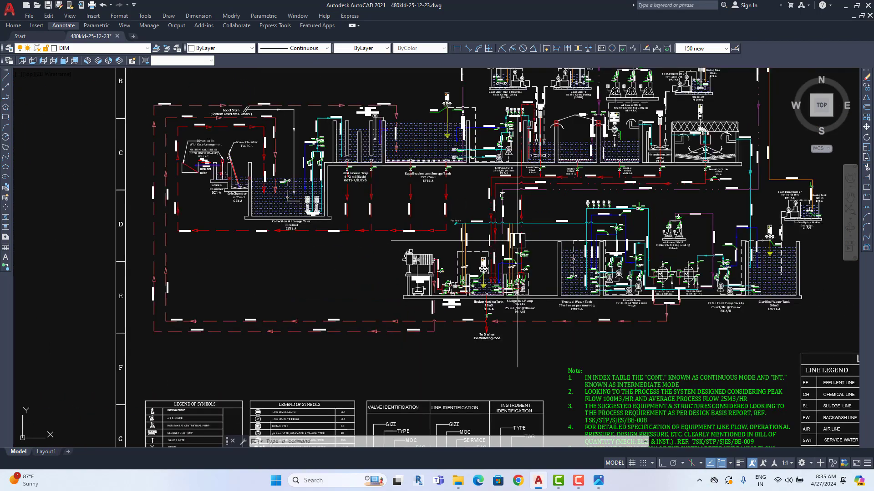
scroll(470, 325, up, 2)
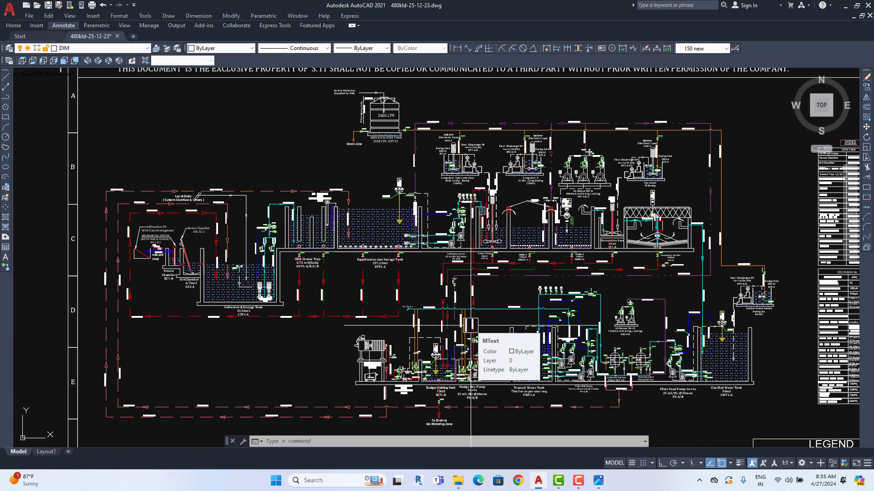
scroll(444, 384, up, 5)
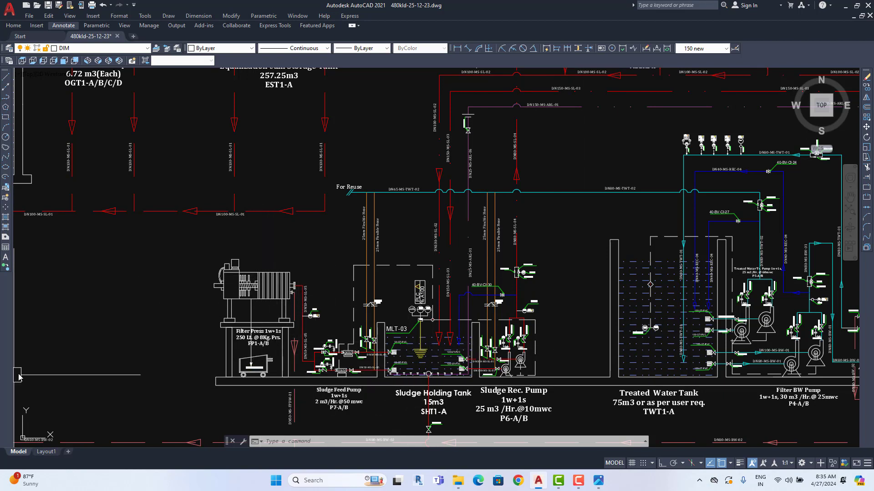
scroll(482, 319, down, 5)
scroll(483, 318, up, 2)
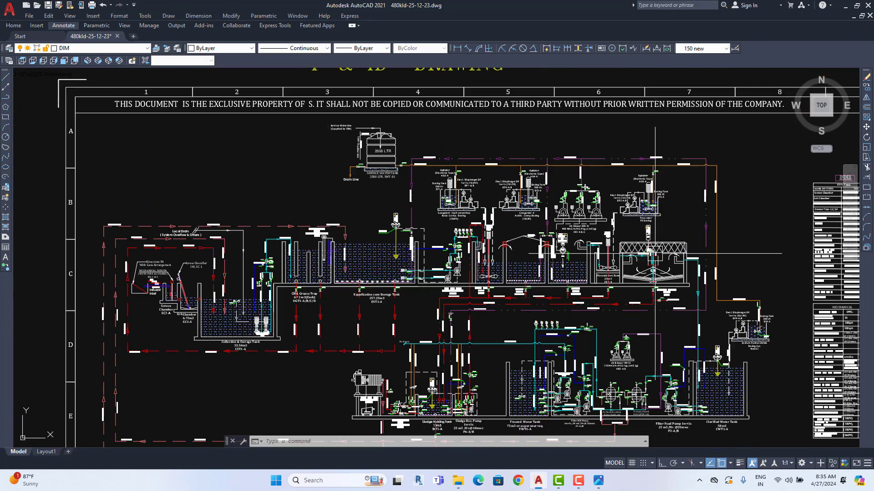
- Review the lower process row from the Clarified Water Tank to the Treated Water Tank, including its pumps and filters
middle_drag(395, 256, 227, 223)
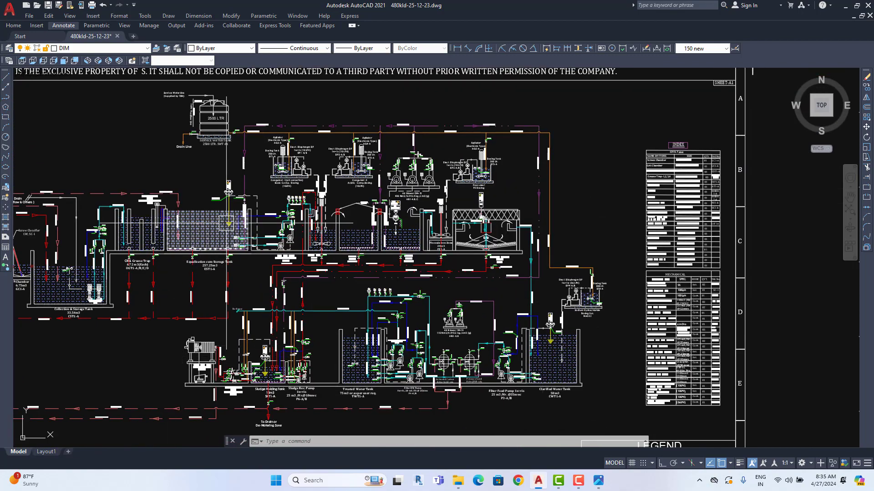
scroll(554, 369, up, 2)
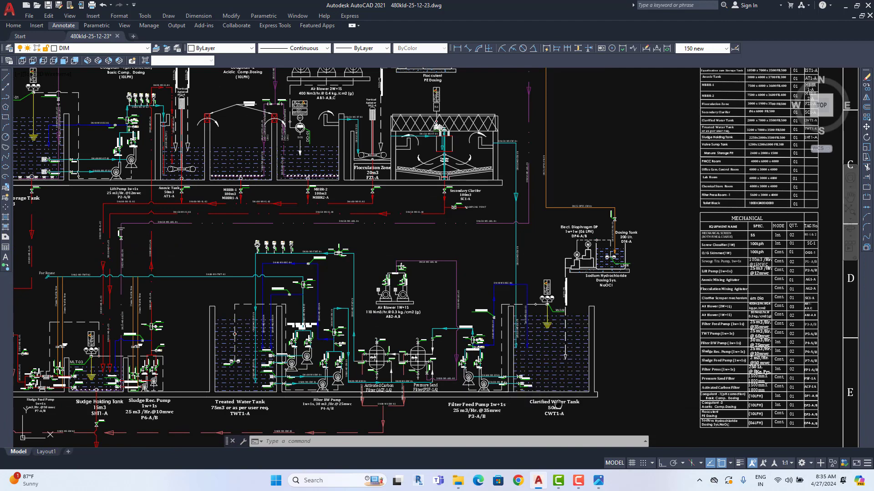
middle_drag(558, 404, 565, 389)
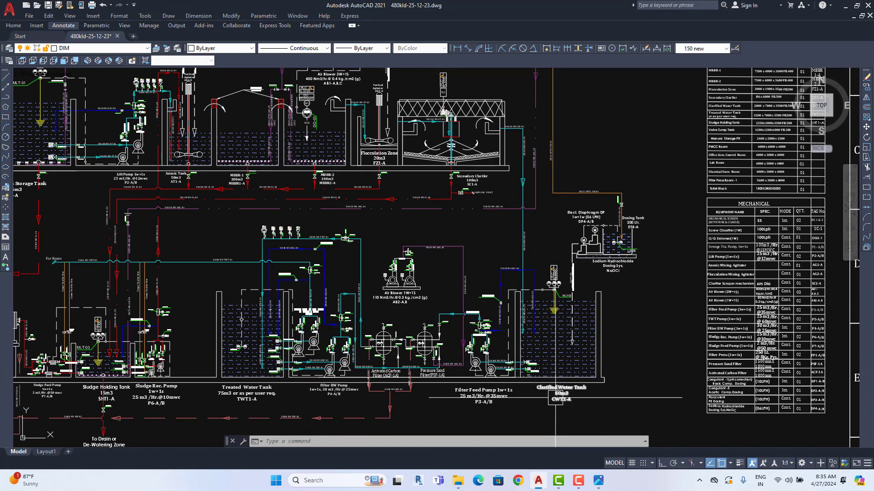
middle_drag(437, 382, 480, 375)
scroll(299, 376, up, 4)
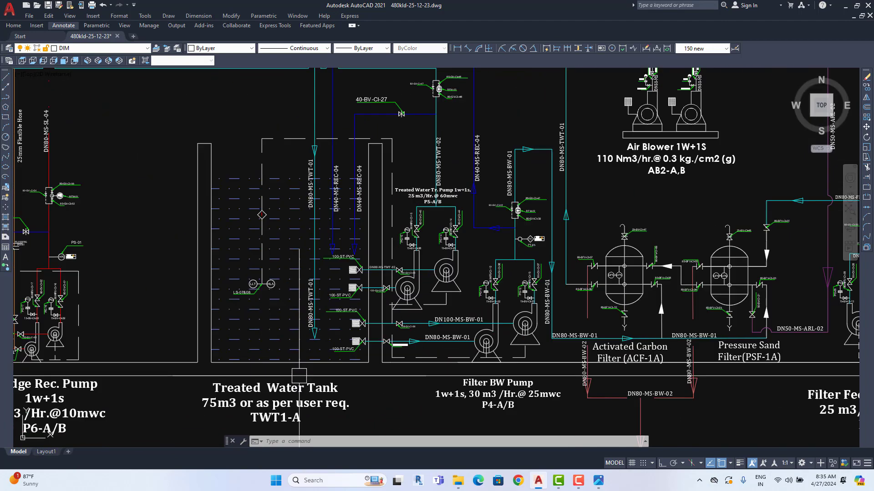
scroll(413, 400, down, 3)
scroll(413, 400, down, 4)
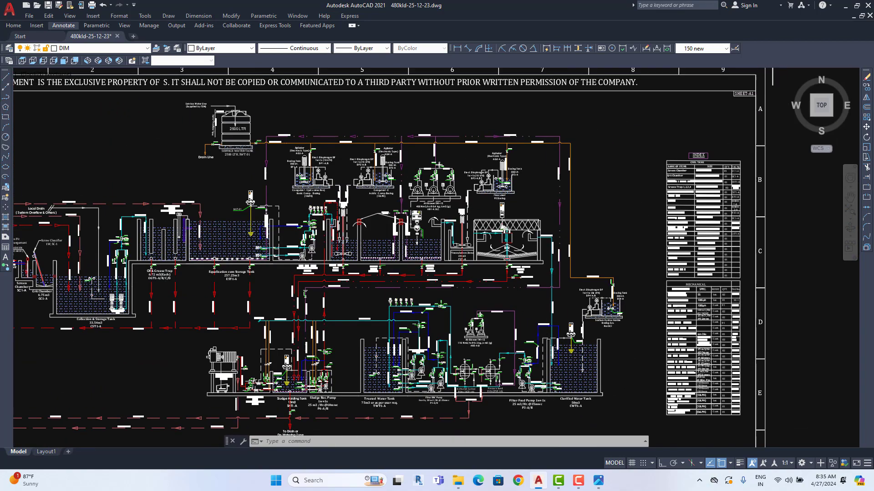
- Inspect the 2500 LTR Service Water Tank SWT-01 with its supply, overflow, drain and DN25-UPVC-SW-01 lines
mouse_move(175, 142)
middle_down()
mouse_move(347, 245)
mouse_move(257, 315)
middle_up()
scroll(347, 245, up, 5)
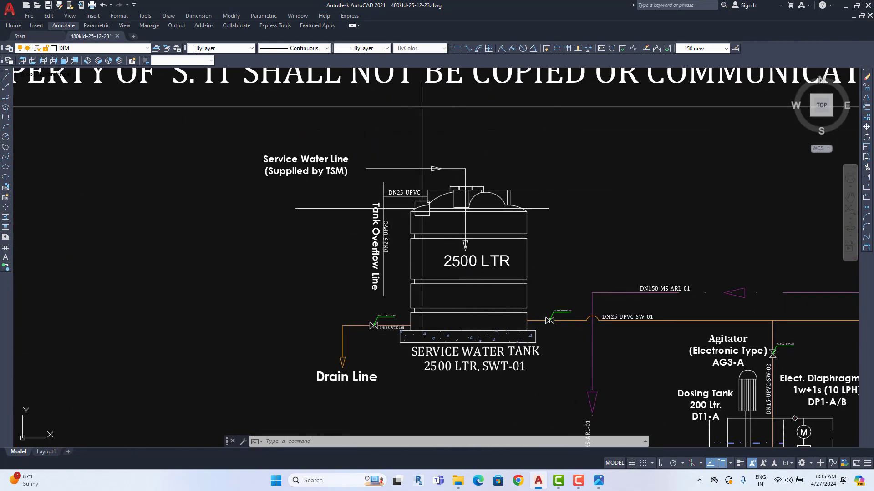
scroll(468, 307, down, 5)
scroll(385, 417, up, 2)
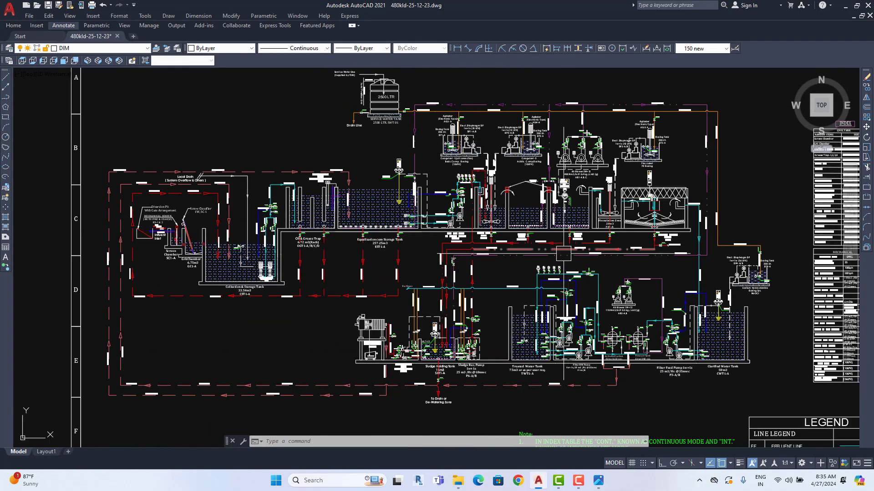
- Go from the process diagram past the G.A drawing and structural sheets to the general layout plan with its notes
scroll(385, 417, up, 3)
mouse_move(689, 352)
middle_down()
mouse_move(385, 416)
mouse_move(245, 416)
mouse_move(349, 337)
middle_up()
scroll(244, 417, down, 4)
middle_drag(819, 318, 364, 296)
middle_drag(552, 273, 324, 273)
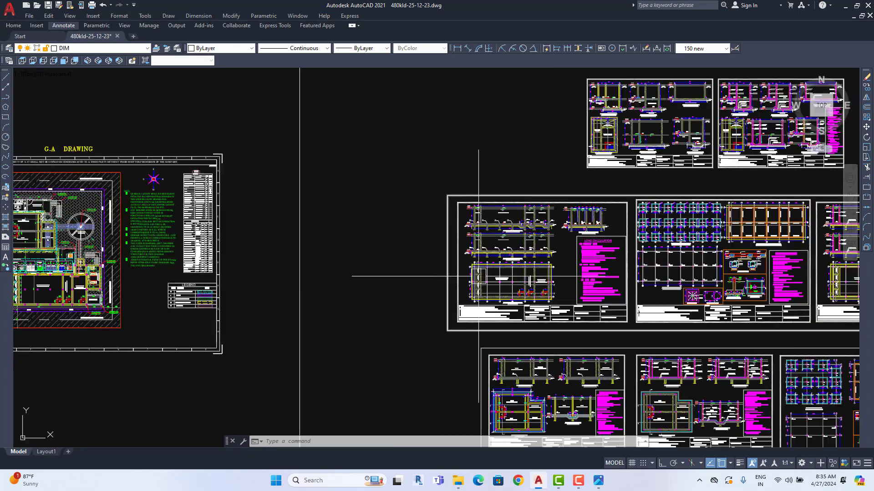
middle_drag(328, 213, 146, 273)
mouse_move(482, 157)
middle_down()
mouse_move(461, 165)
mouse_move(469, 398)
middle_up()
scroll(319, 296, up, 3)
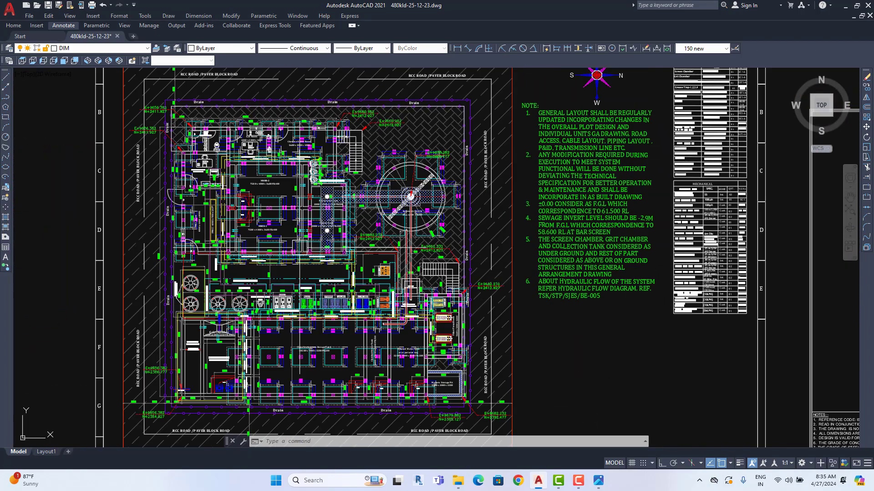
- Examine the general layout plan around the Lab Room, Chemical Store Room, MBBR tanks, Flocculation Zone and secondary clarifier
scroll(496, 364, up, 2)
scroll(496, 364, down, 1)
scroll(382, 273, down, 3)
scroll(202, 91, up, 5)
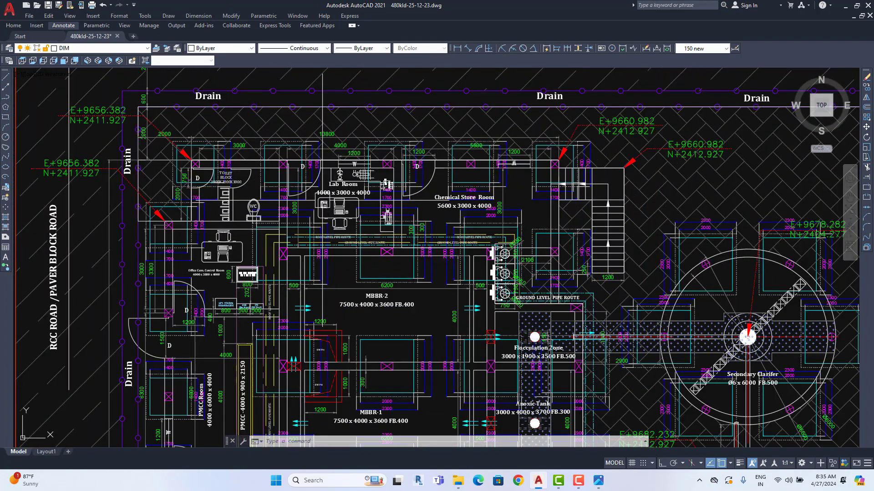
scroll(360, 318, down, 5)
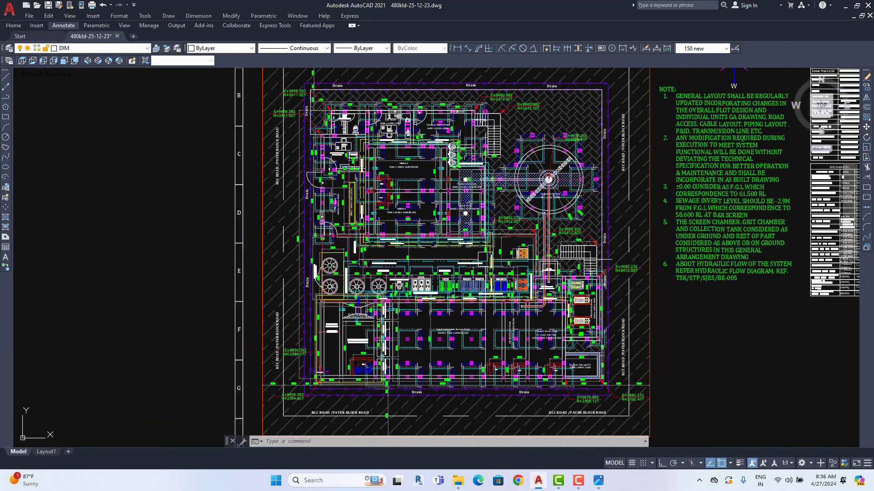
- Review structural sheet ST-01 for the screen chamber, grit chamber and collection storage tank, including its title block, floor plan and sections
scroll(360, 318, down, 3)
middle_drag(471, 432, 439, 272)
scroll(438, 272, up, 4)
scroll(437, 271, up, 2)
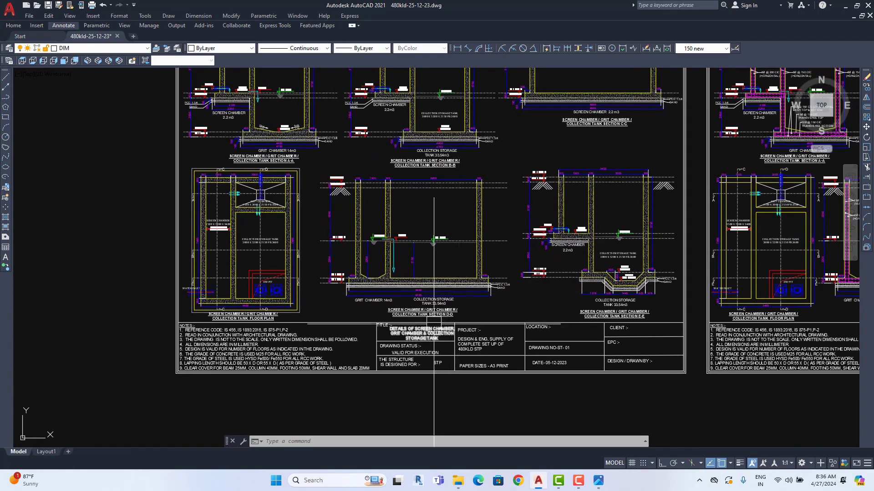
scroll(439, 324, up, 3)
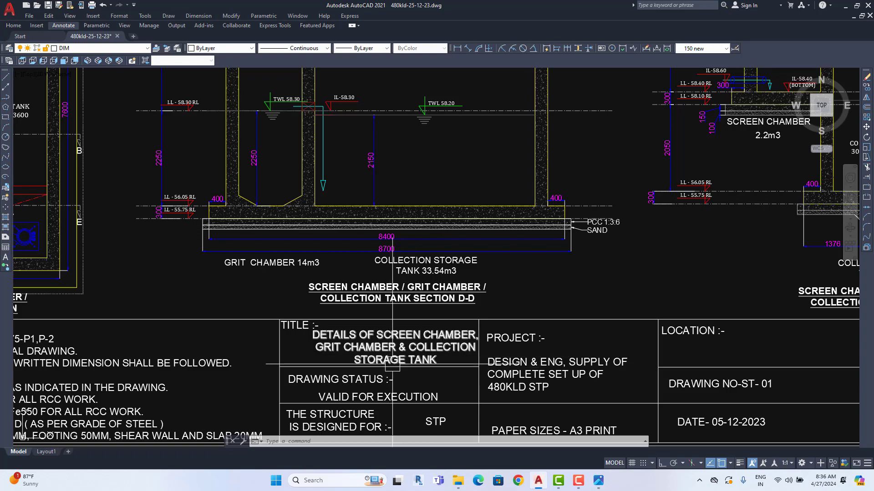
scroll(393, 365, down, 5)
middle_drag(574, 272, 481, 289)
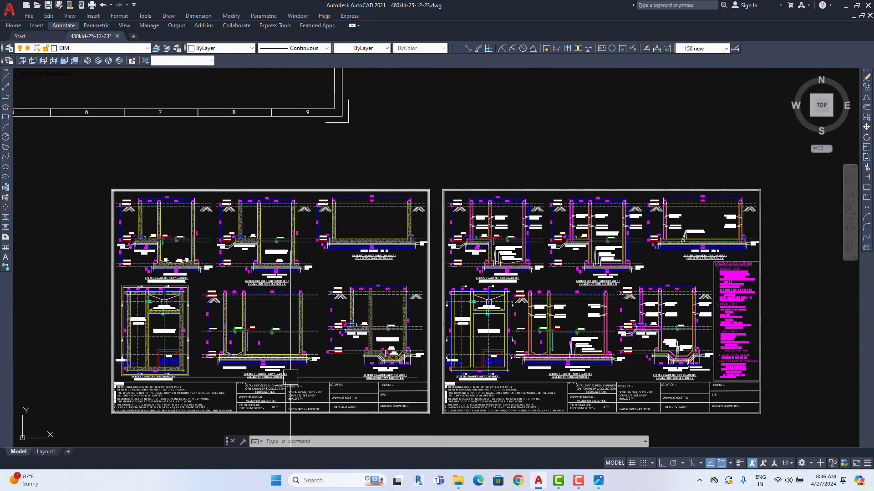
scroll(183, 347, up, 5)
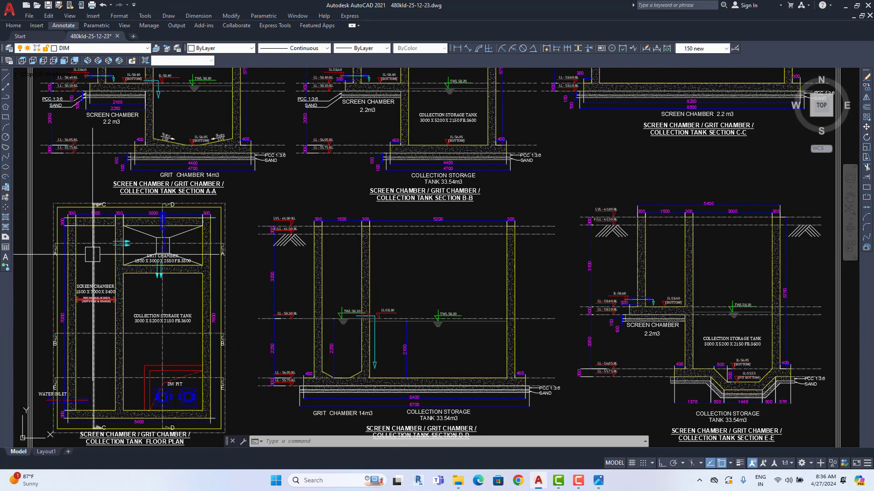
scroll(229, 340, down, 5)
- Examine the reinforcement details in the tank sections and the load calculation notes on structural sheet ST-02
middle_drag(670, 291, 580, 286)
scroll(580, 286, up, 2)
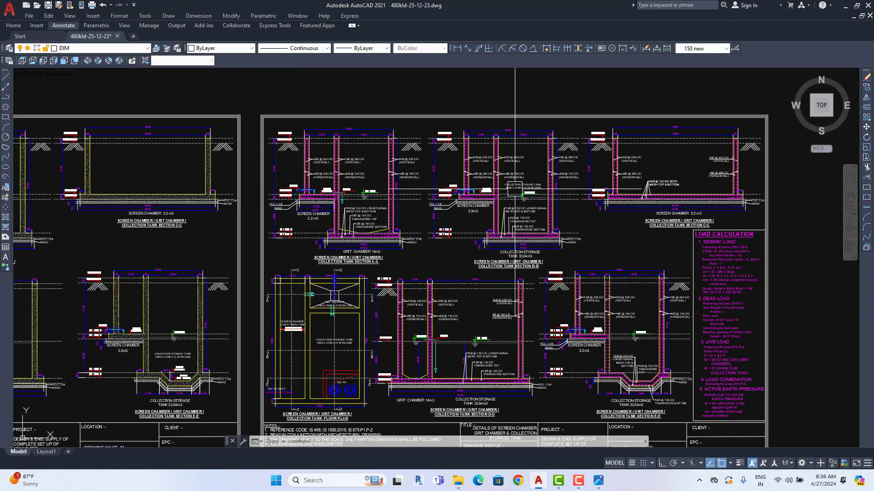
scroll(692, 289, up, 4)
middle_drag(692, 289, 664, 203)
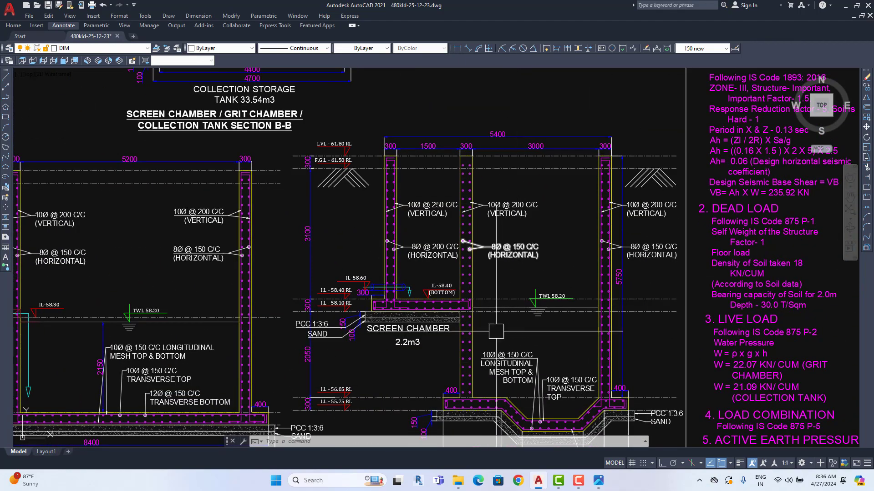
scroll(646, 214, down, 5)
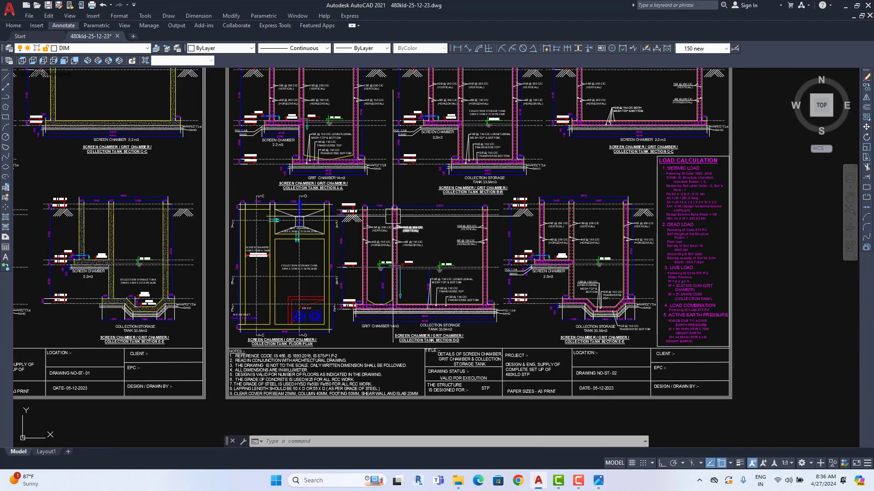
scroll(523, 166, down, 2)
- Browse the remaining structural sheets below, including the circular tank drawings and the lowest group of details
scroll(523, 166, up, 3)
middle_drag(523, 166, 334, 164)
middle_drag(771, 350, 505, 242)
scroll(506, 180, down, 3)
middle_drag(506, 181, 477, 91)
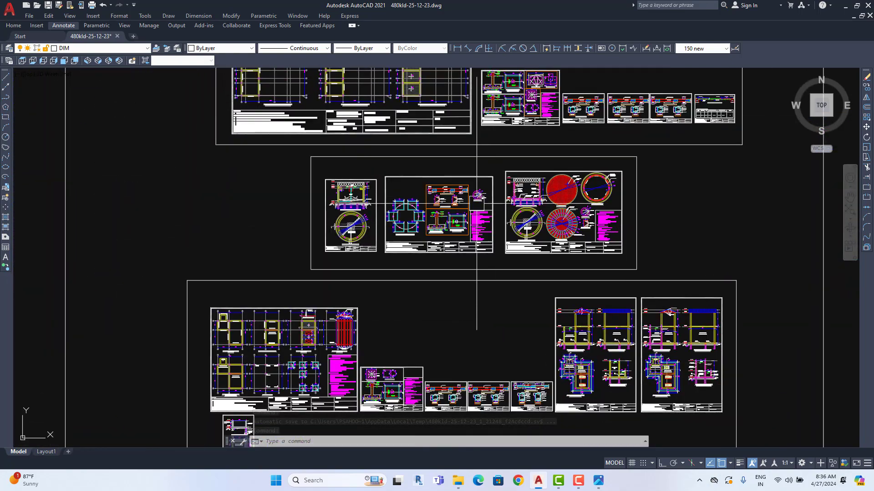
scroll(478, 214, up, 3)
middle_drag(478, 230, 500, 174)
scroll(501, 174, down, 3)
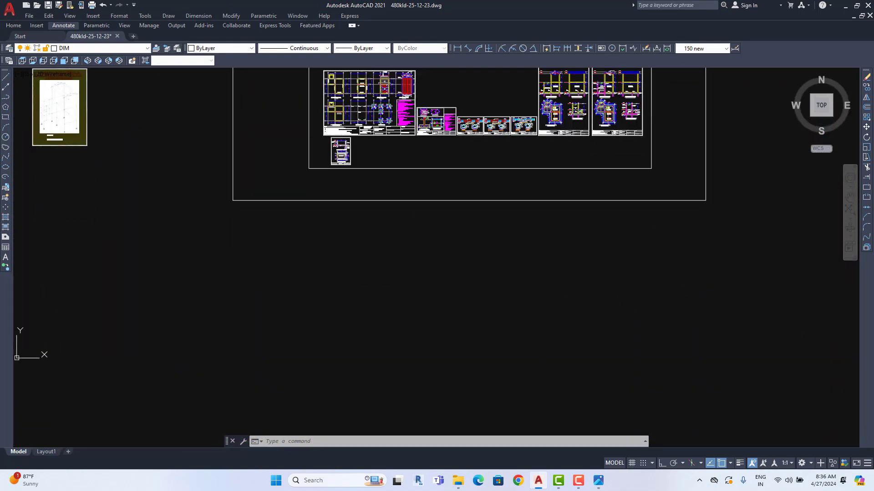
- Look over the complete set of drawing sheets and return to the overall sewage treatment process diagram
scroll(487, 325, up, 4)
scroll(487, 325, down, 4)
scroll(491, 269, up, 4)
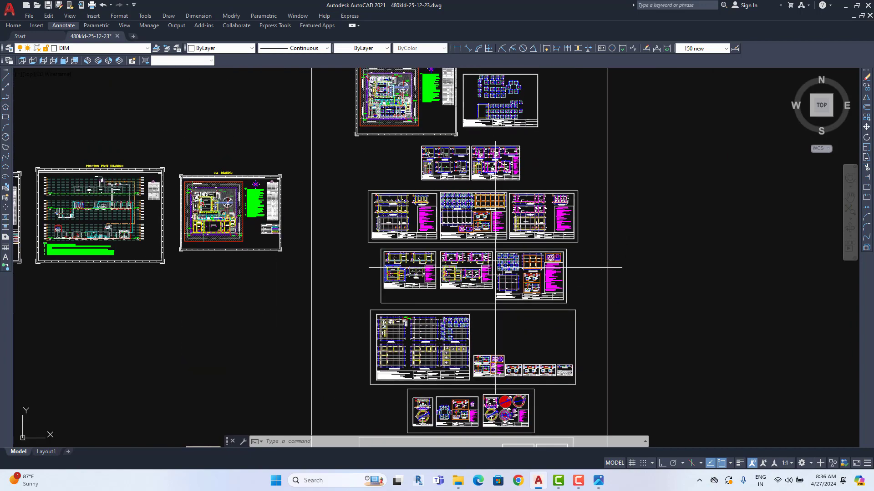
scroll(499, 253, down, 4)
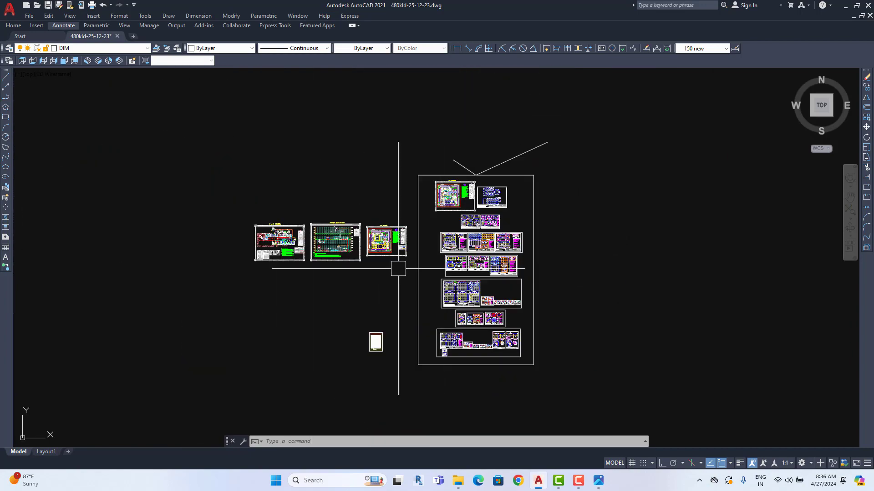
scroll(389, 214, up, 8)
middle_drag(424, 242, 438, 262)
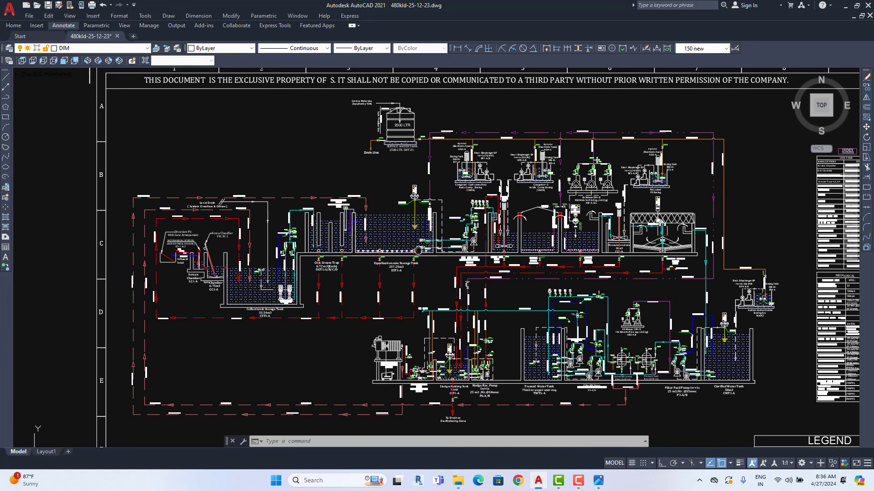